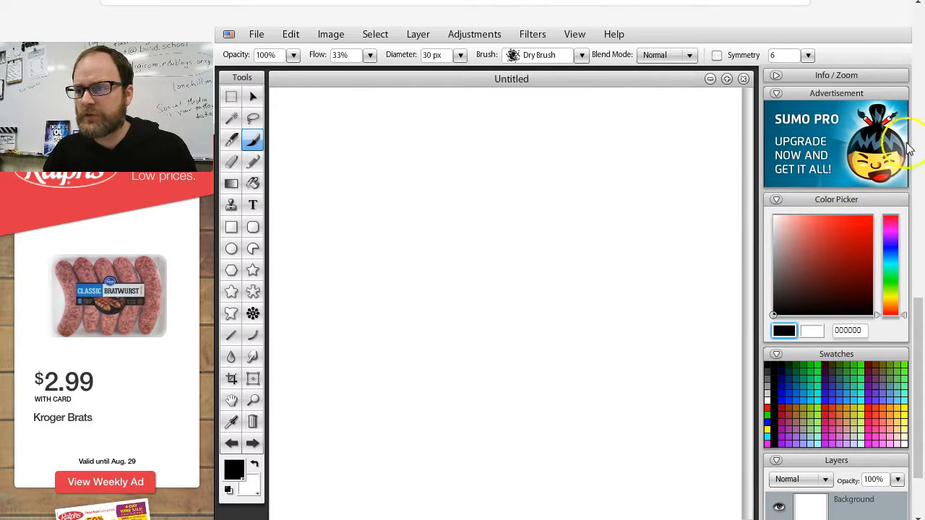
{"action": "mouse_move", "coordinate": [916, 305]}
{"action": "left_mouse_down"}
{"action": "mouse_move", "coordinate": [921, 284]}
{"action": "mouse_move", "coordinate": [921, 298]}
{"action": "left_mouse_up"}
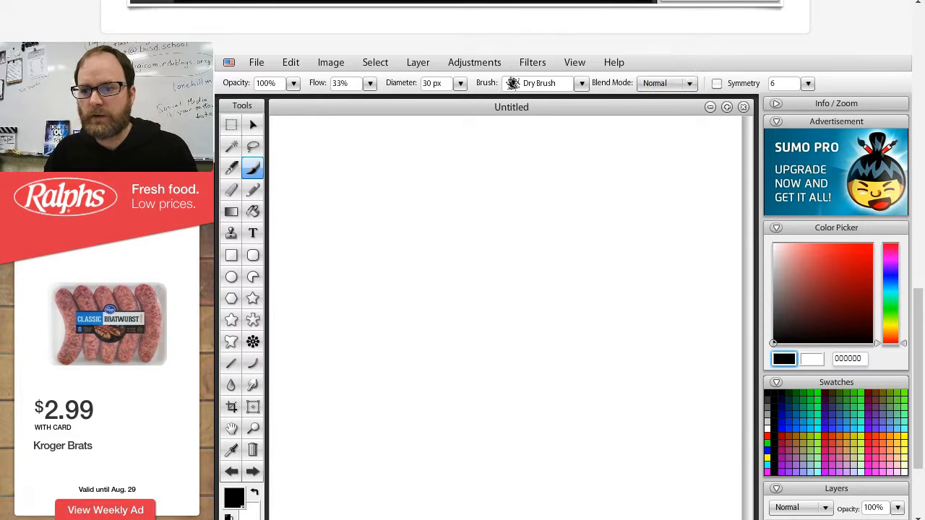
{"action": "key", "text": "F11"}
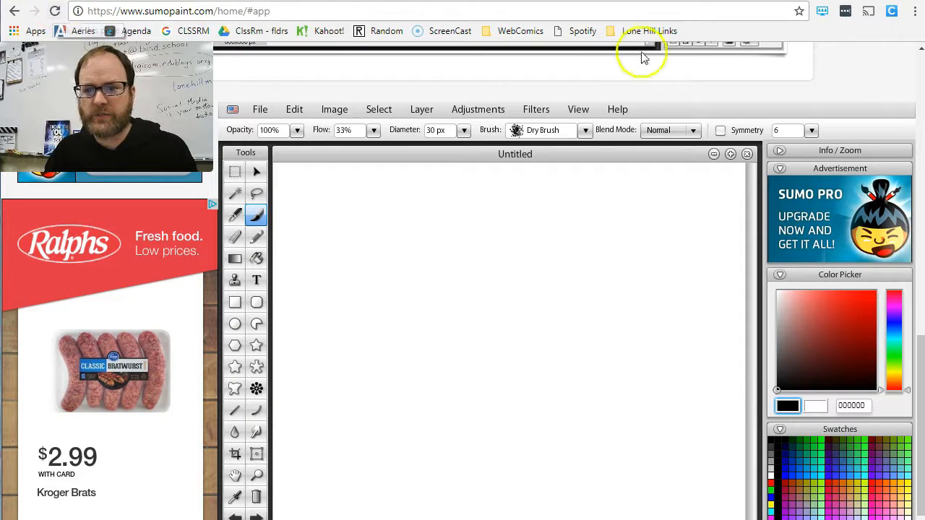
{"action": "key", "text": "F11"}
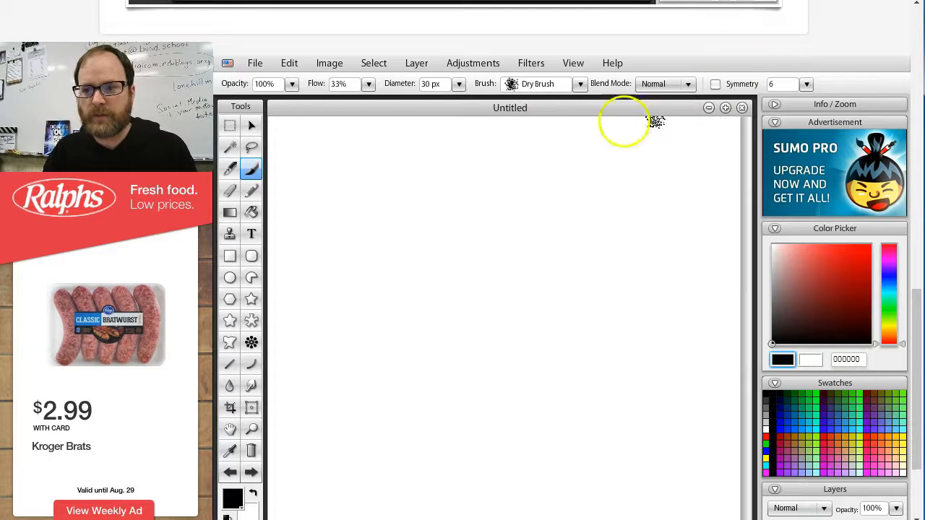
{"action": "left_click", "coordinate": [256, 65]}
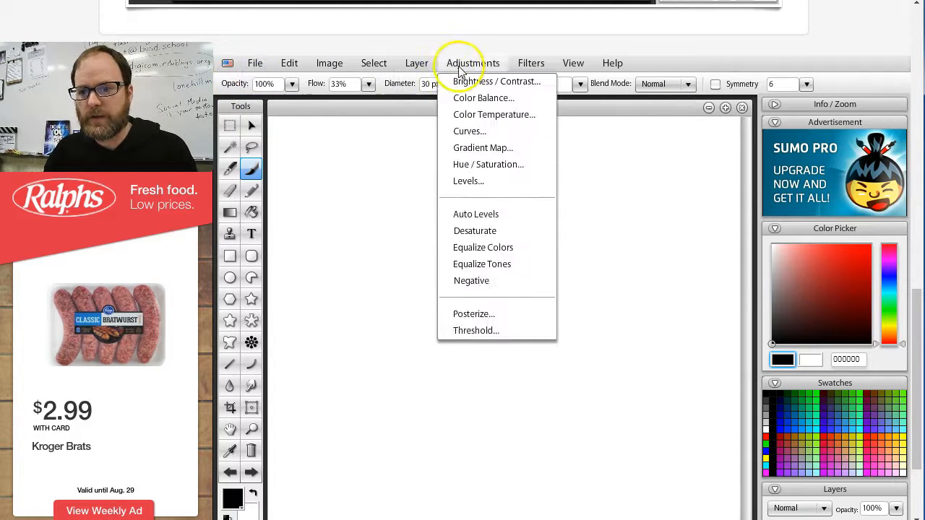
{"action": "left_click", "coordinate": [708, 65]}
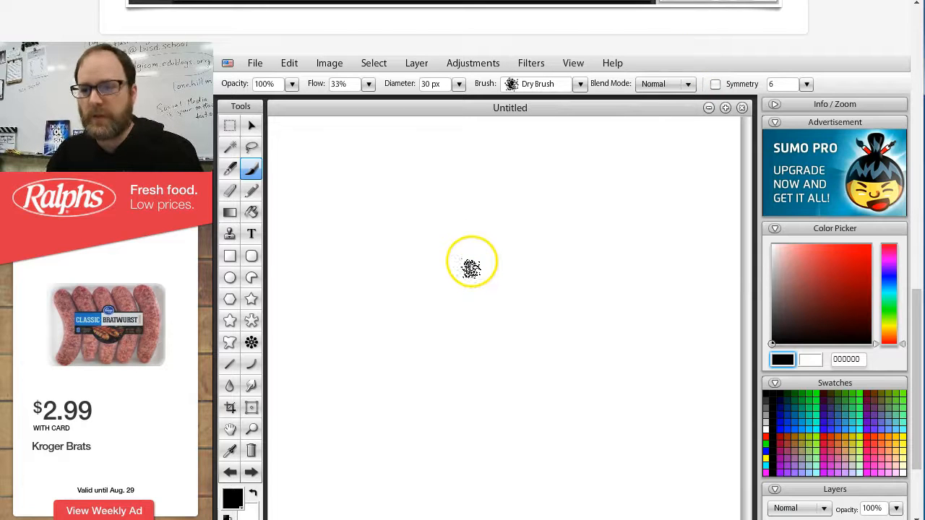
- Choose the Triangle brush and paint a thick winding black stroke in the upper-left area of the canvas
{"action": "left_click", "coordinate": [580, 85]}
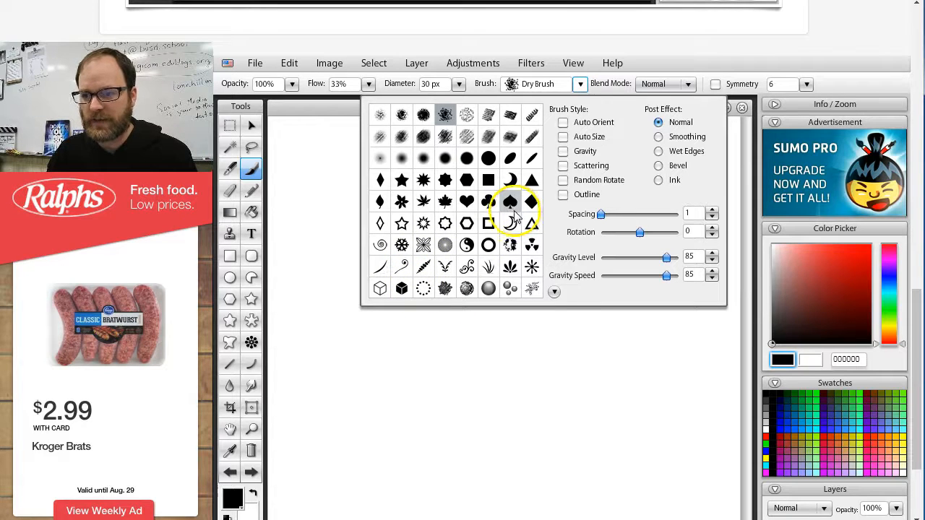
{"action": "left_click", "coordinate": [532, 180]}
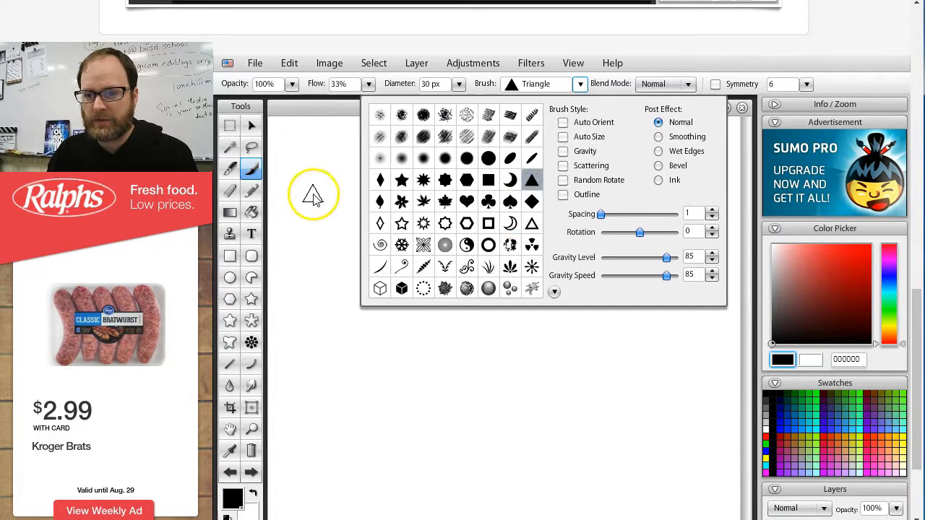
{"action": "mouse_move", "coordinate": [313, 196]}
{"action": "left_mouse_down"}
{"action": "mouse_move", "coordinate": [314, 231]}
{"action": "mouse_move", "coordinate": [330, 265]}
{"action": "mouse_move", "coordinate": [349, 272]}
{"action": "mouse_move", "coordinate": [373, 211]}
{"action": "mouse_move", "coordinate": [390, 204]}
{"action": "mouse_move", "coordinate": [407, 262]}
{"action": "mouse_move", "coordinate": [405, 295]}
{"action": "mouse_move", "coordinate": [376, 307]}
{"action": "mouse_move", "coordinate": [303, 312]}
{"action": "left_mouse_up"}
- Stamp two leaves below the winding stroke with the Leaf 4 brush, and a third beside them at 100% flow
{"action": "left_click", "coordinate": [578, 87]}
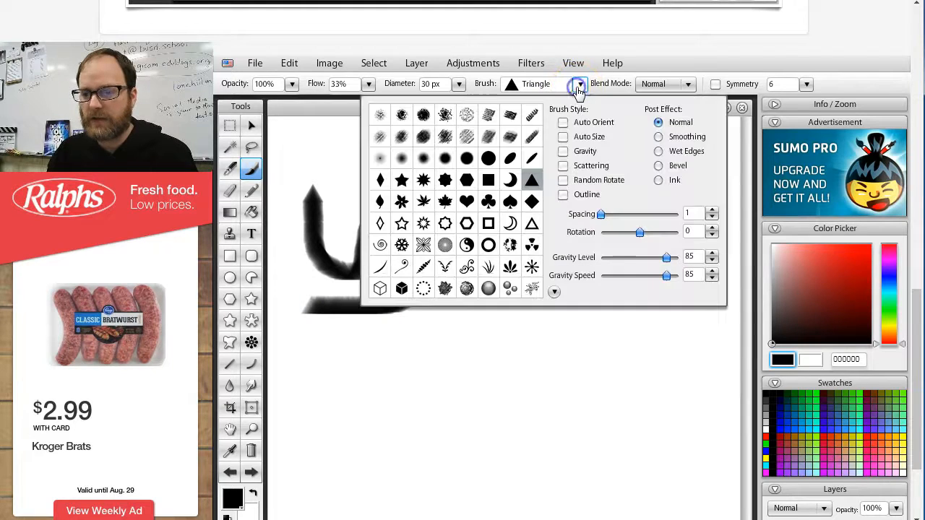
{"action": "left_click", "coordinate": [447, 204]}
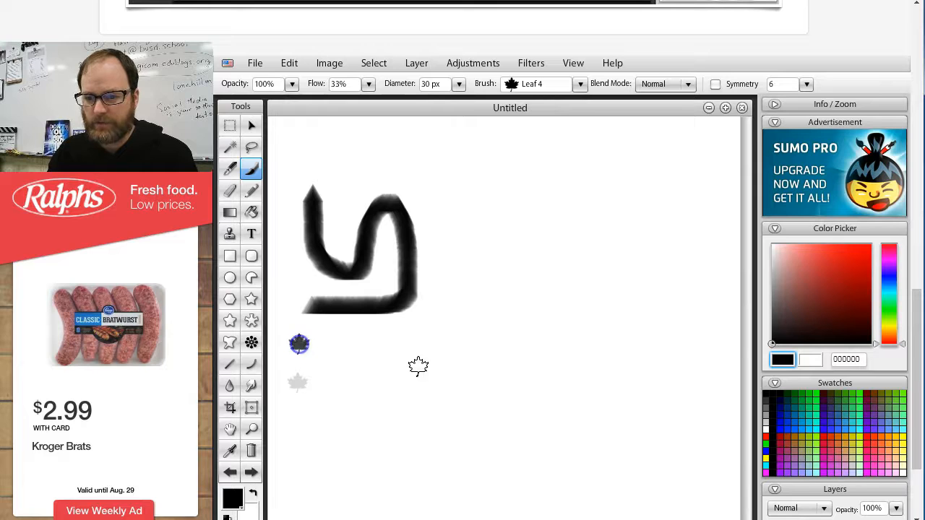
{"action": "left_click", "coordinate": [368, 84]}
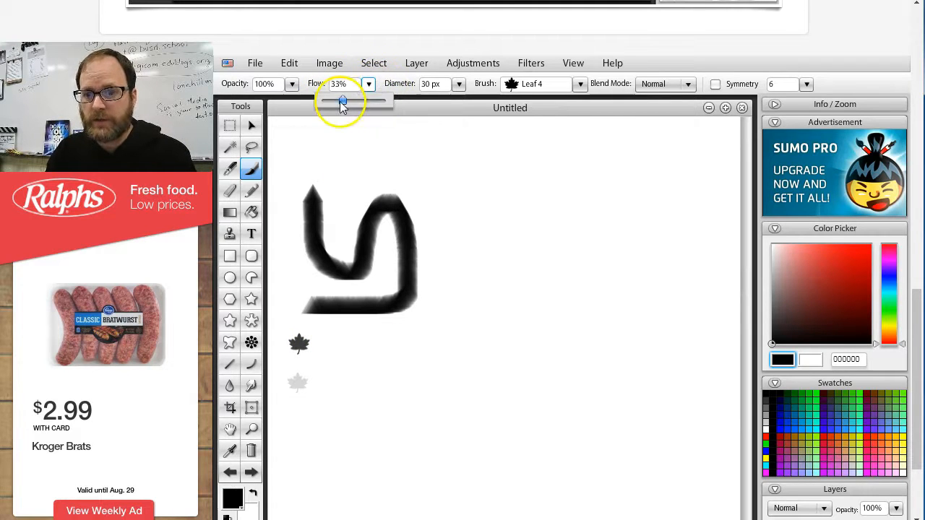
{"action": "left_click", "coordinate": [325, 379]}
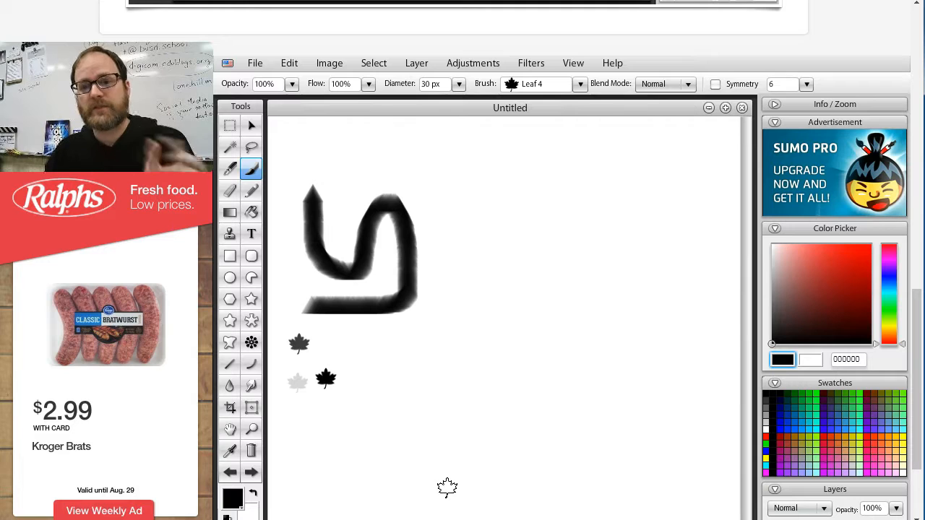
- Paint two horizontal leaf-brush strokes above the winding stroke, one at 62% opacity and one at a lower opacity
{"action": "left_click", "coordinate": [292, 85]}
{"action": "left_click_drag", "start_coordinate": [288, 104], "coordinate": [283, 103]}
{"action": "left_click_drag", "start_coordinate": [343, 152], "coordinate": [466, 152]}
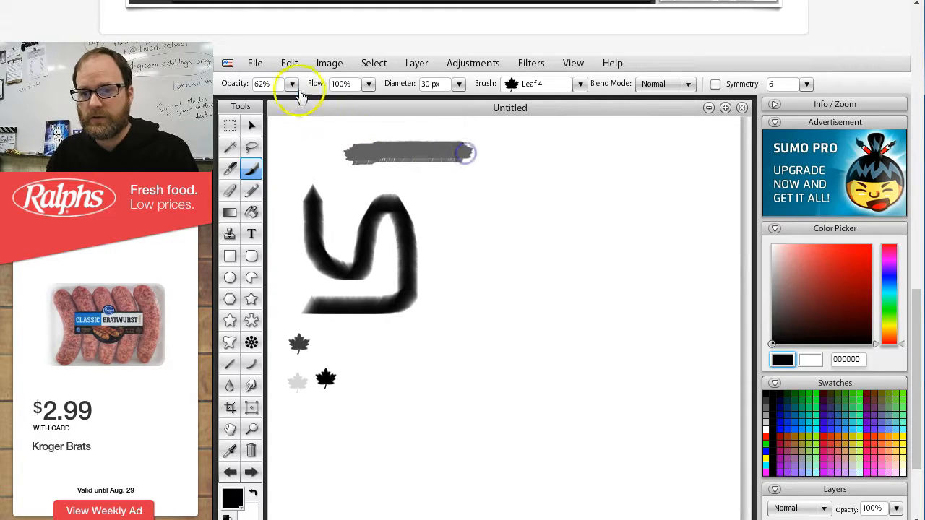
{"action": "left_click", "coordinate": [292, 85]}
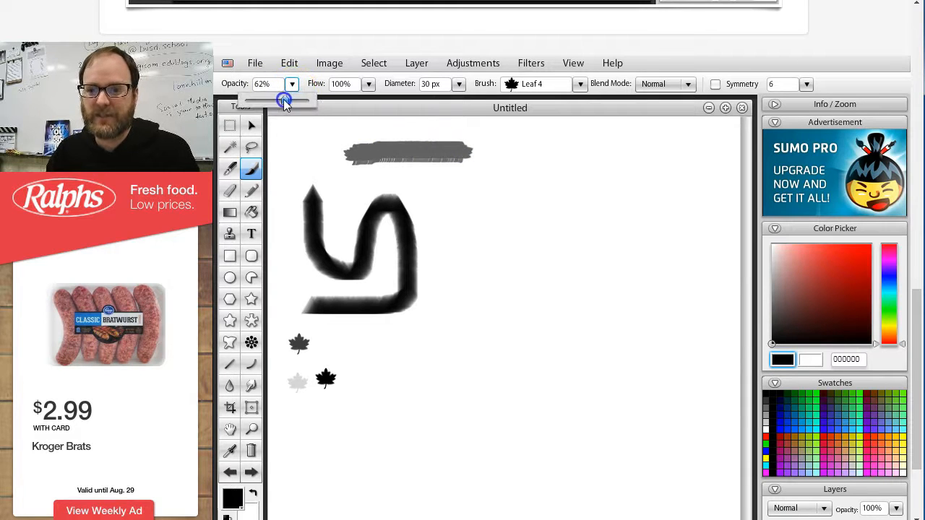
{"action": "left_click_drag", "start_coordinate": [351, 180], "coordinate": [470, 178]}
- Restore the brush opacity to 100% and stamp a single leaf in red c94949 near the canvas centre
{"action": "left_click", "coordinate": [291, 85]}
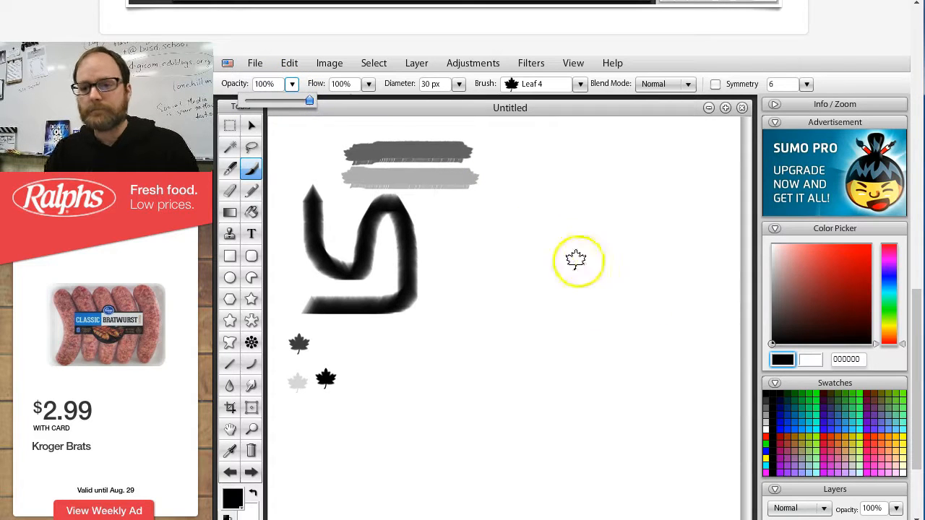
{"action": "left_click", "coordinate": [834, 266]}
{"action": "left_click", "coordinate": [787, 360]}
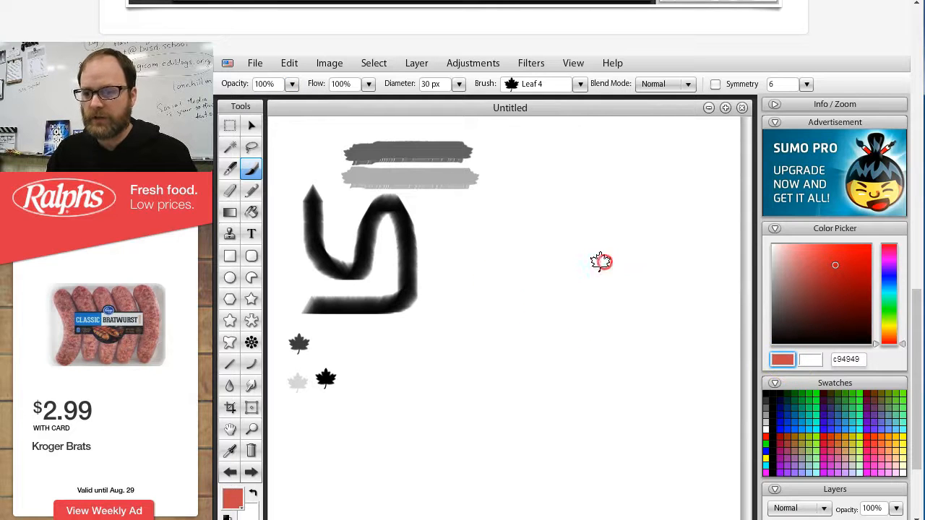
{"action": "right_click", "coordinate": [601, 262]}
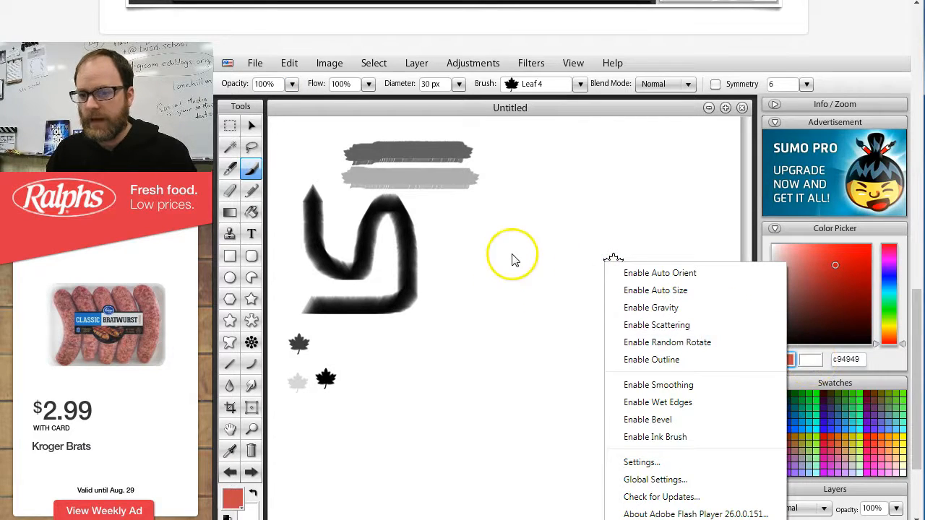
{"action": "left_click", "coordinate": [489, 222]}
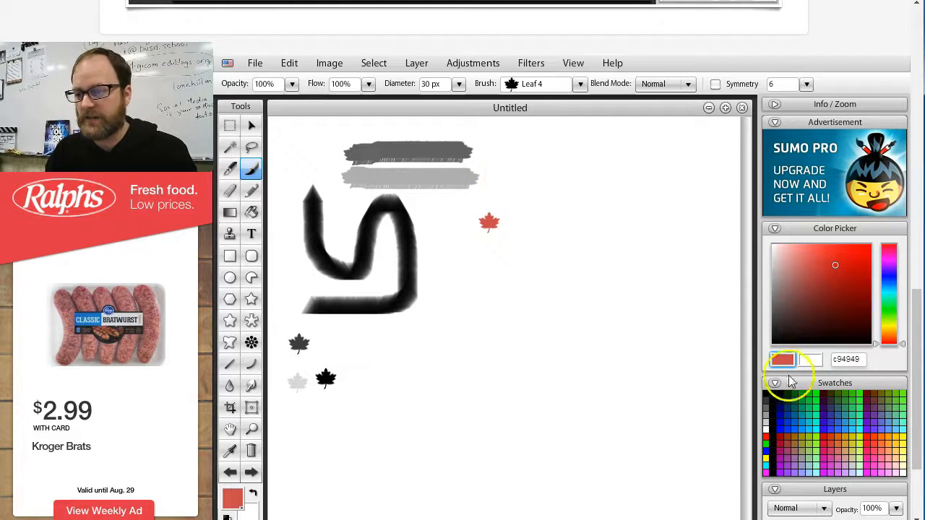
{"action": "left_click", "coordinate": [249, 127]}
{"action": "left_click", "coordinate": [249, 148]}
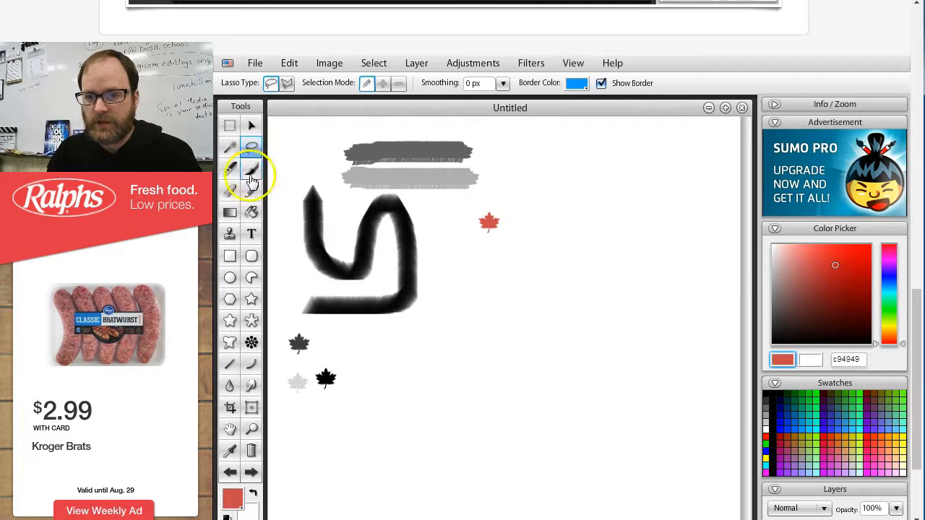
{"action": "left_click", "coordinate": [250, 172]}
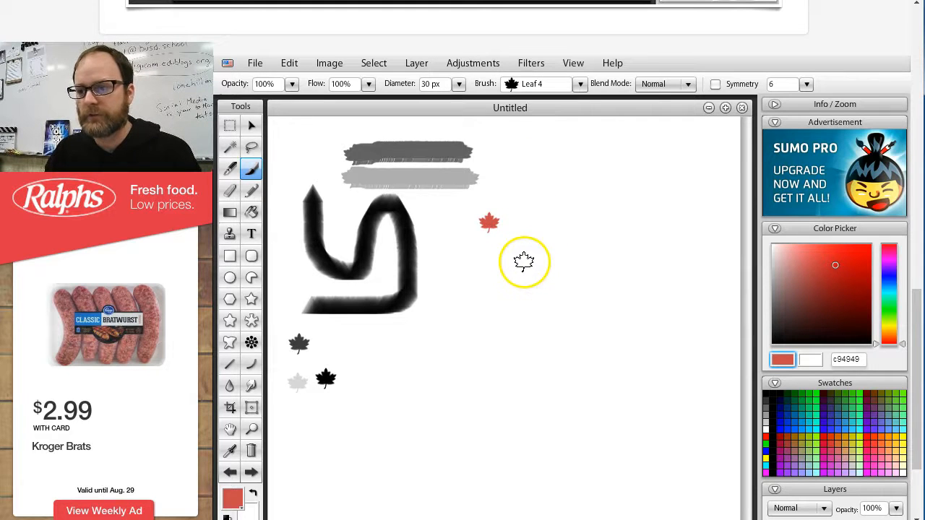
- Enable symmetry with 6 repeats and paint radiating strokes around the centre in red, overlaid with strokes in green a2c949
{"action": "left_click", "coordinate": [717, 84]}
{"action": "left_click_drag", "start_coordinate": [542, 289], "coordinate": [581, 257]}
{"action": "left_click", "coordinate": [523, 334]}
{"action": "mouse_move", "coordinate": [508, 339]}
{"action": "left_mouse_down"}
{"action": "mouse_move", "coordinate": [498, 314]}
{"action": "mouse_move", "coordinate": [539, 245]}
{"action": "mouse_move", "coordinate": [539, 209]}
{"action": "left_mouse_up"}
{"action": "left_click", "coordinate": [888, 324]}
{"action": "mouse_move", "coordinate": [517, 330]}
{"action": "left_mouse_down"}
{"action": "mouse_move", "coordinate": [506, 332]}
{"action": "mouse_move", "coordinate": [536, 241]}
{"action": "left_mouse_up"}
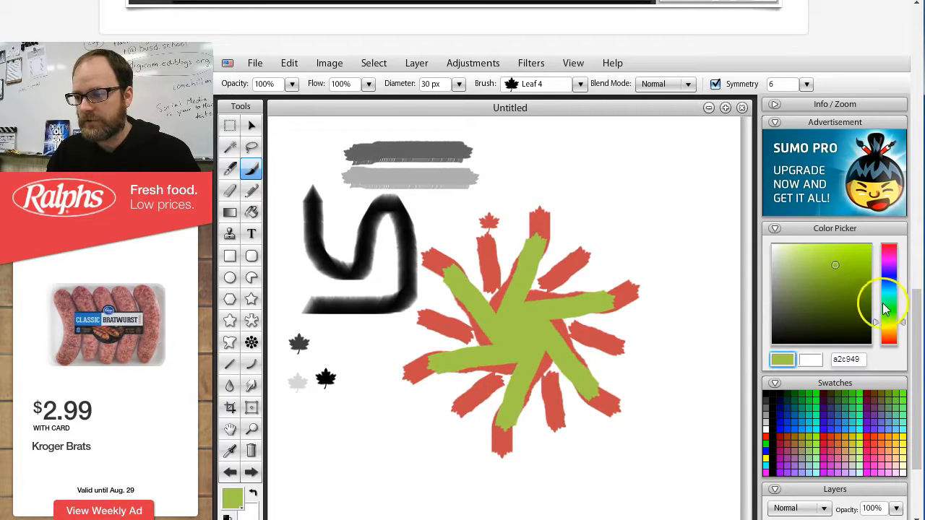
- Set the foreground color to blue 43b5e7 and paint wavy symmetrical arms curling outward from the pattern's centre
{"action": "left_click", "coordinate": [888, 309]}
{"action": "left_click", "coordinate": [817, 278]}
{"action": "mouse_move", "coordinate": [828, 315]}
{"action": "left_mouse_down"}
{"action": "mouse_move", "coordinate": [819, 282]}
{"action": "mouse_move", "coordinate": [828, 270]}
{"action": "left_mouse_up"}
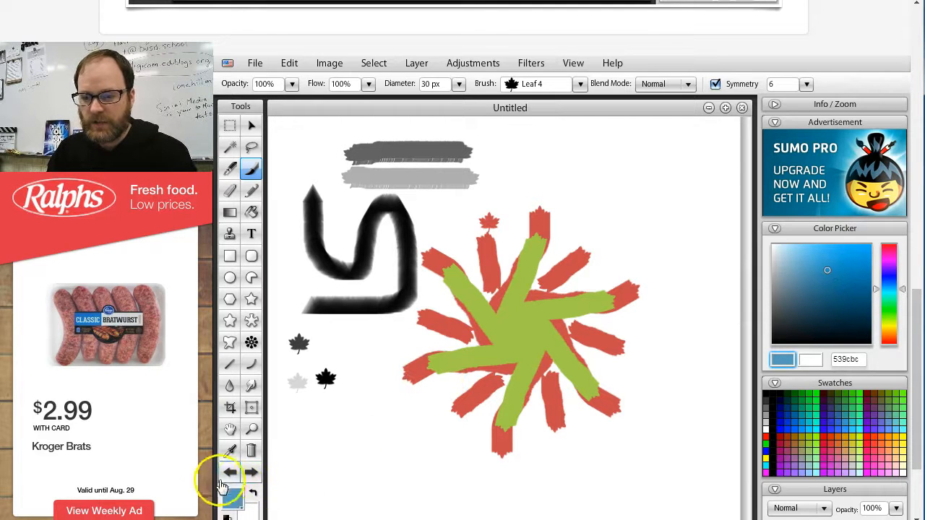
{"action": "left_click", "coordinate": [842, 256]}
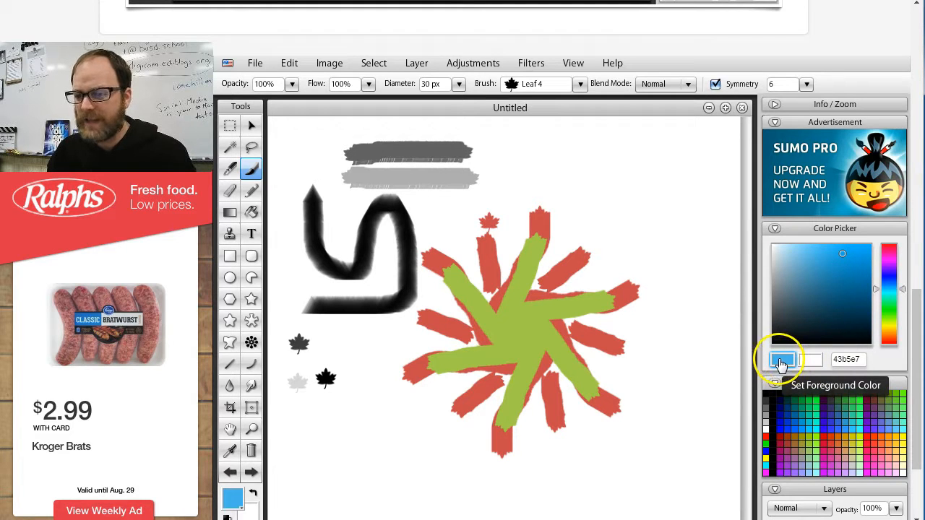
{"action": "left_click", "coordinate": [524, 332]}
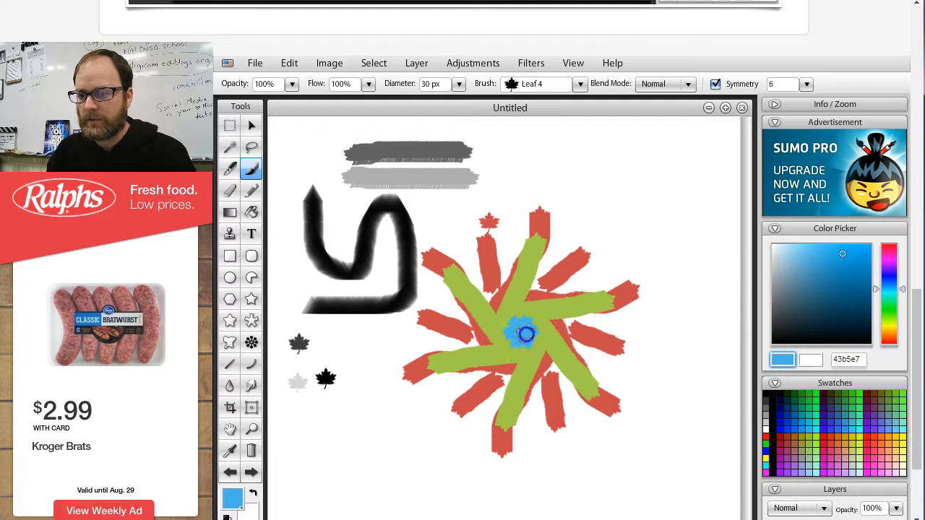
{"action": "mouse_move", "coordinate": [510, 341]}
{"action": "left_mouse_down"}
{"action": "mouse_move", "coordinate": [505, 314]}
{"action": "mouse_move", "coordinate": [539, 310]}
{"action": "mouse_move", "coordinate": [549, 296]}
{"action": "mouse_move", "coordinate": [536, 272]}
{"action": "mouse_move", "coordinate": [557, 270]}
{"action": "mouse_move", "coordinate": [553, 253]}
{"action": "mouse_move", "coordinate": [578, 241]}
{"action": "mouse_move", "coordinate": [571, 215]}
{"action": "mouse_move", "coordinate": [519, 202]}
{"action": "mouse_move", "coordinate": [483, 214]}
{"action": "left_mouse_up"}
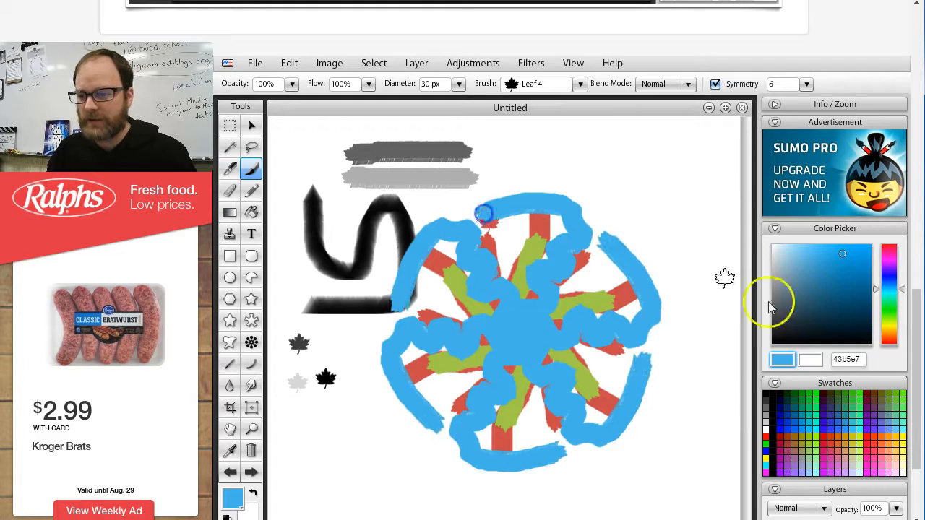
- Paint a black ring around the symmetrical pattern using the Air Brush 5 brush at a 28 px diameter
{"action": "left_click", "coordinate": [772, 394]}
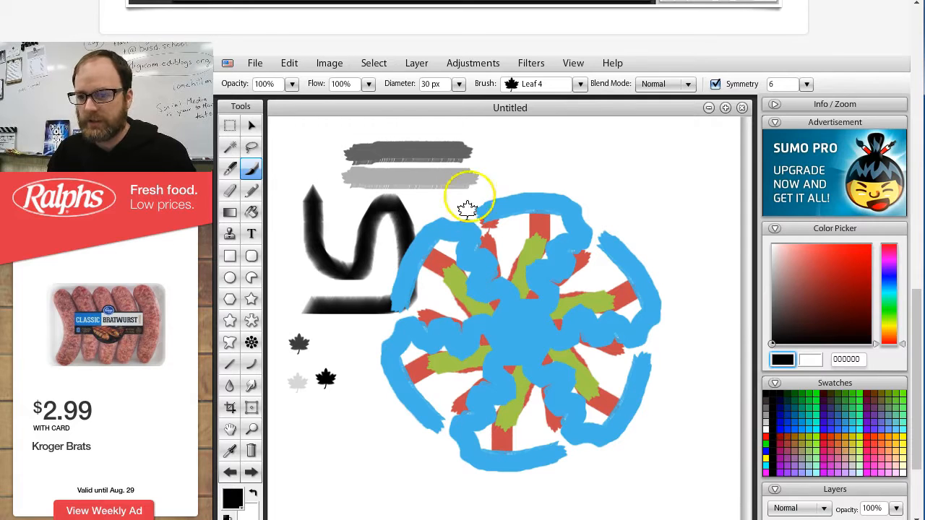
{"action": "left_click", "coordinate": [459, 88]}
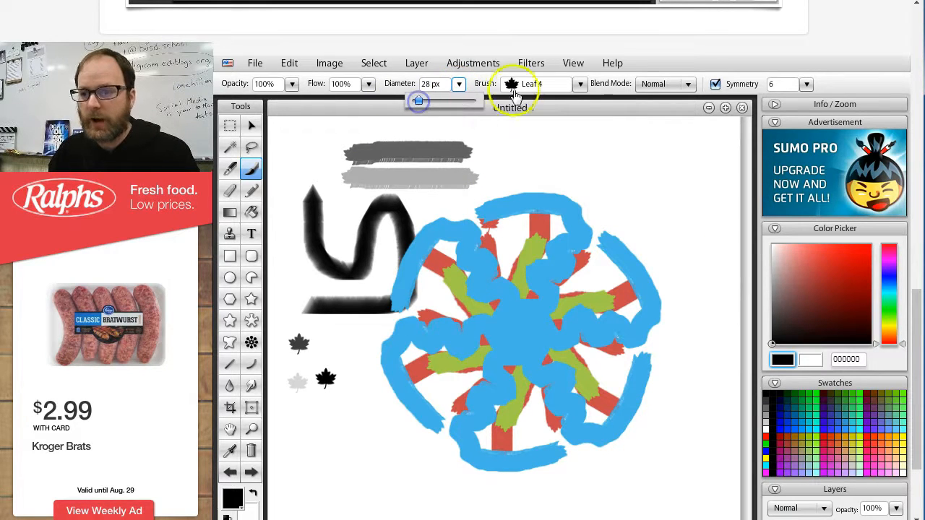
{"action": "left_click", "coordinate": [579, 83]}
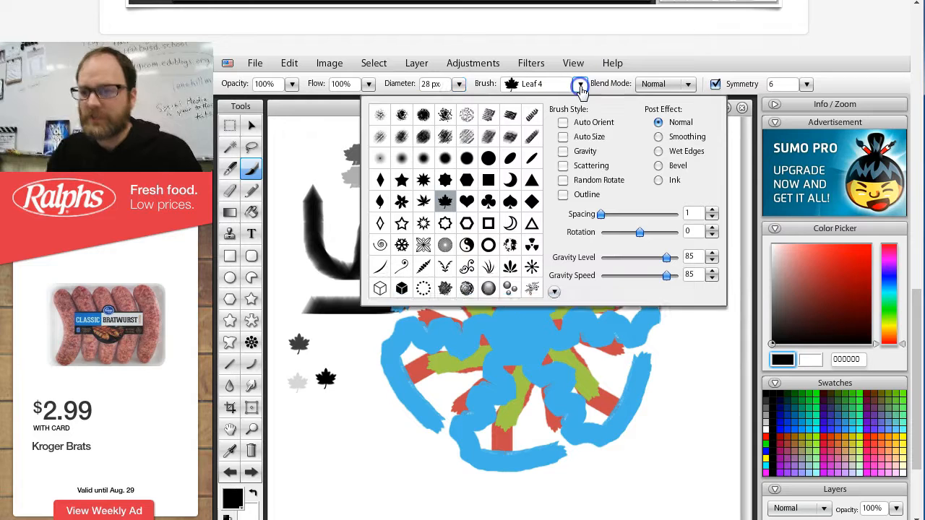
{"action": "left_click", "coordinate": [468, 165]}
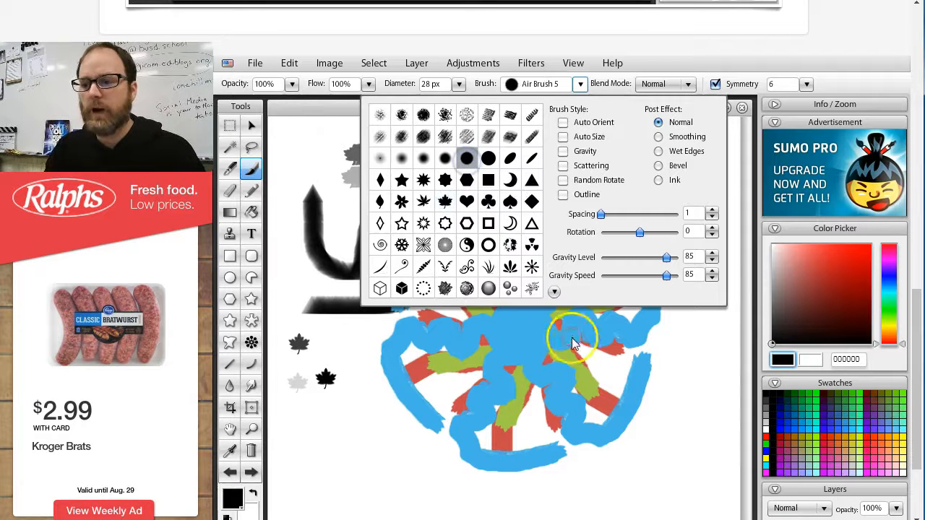
{"action": "mouse_move", "coordinate": [683, 371]}
{"action": "left_mouse_down"}
{"action": "mouse_move", "coordinate": [640, 452]}
{"action": "mouse_move", "coordinate": [578, 488]}
{"action": "left_mouse_up"}
- Turn symmetry off and, with a 5 px brush, sketch connected lines and two dotted ovals outside the ring's upper right
{"action": "left_click", "coordinate": [716, 85]}
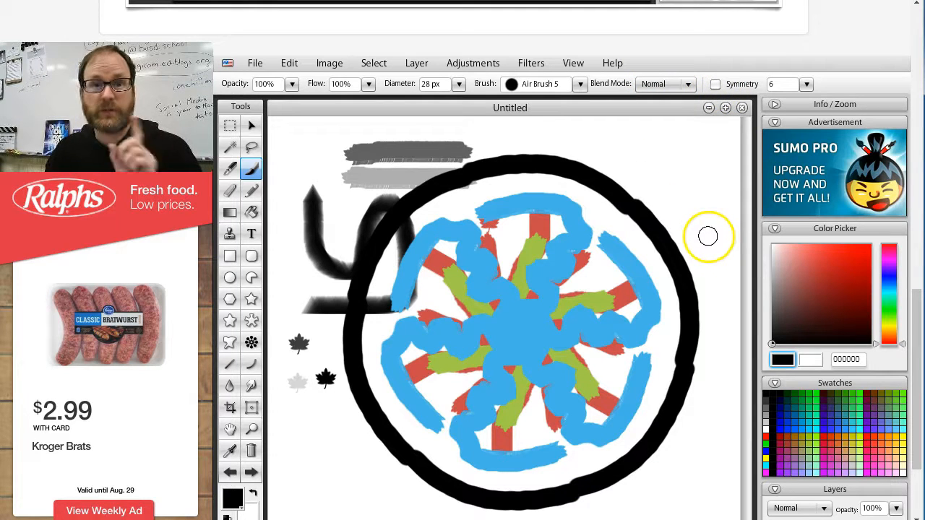
{"action": "left_click", "coordinate": [460, 86]}
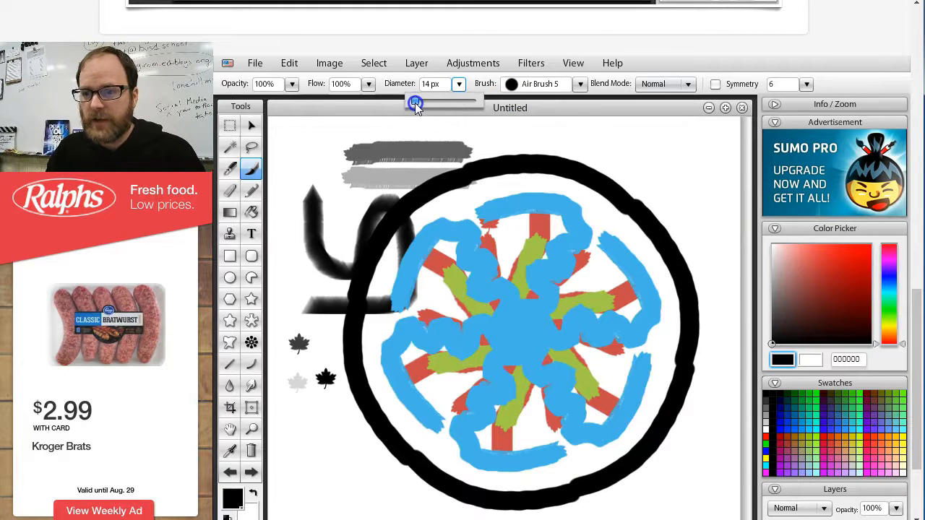
{"action": "left_click_drag", "start_coordinate": [604, 173], "coordinate": [622, 142]}
{"action": "left_click_drag", "start_coordinate": [648, 205], "coordinate": [672, 155]}
{"action": "left_click_drag", "start_coordinate": [692, 210], "coordinate": [679, 214]}
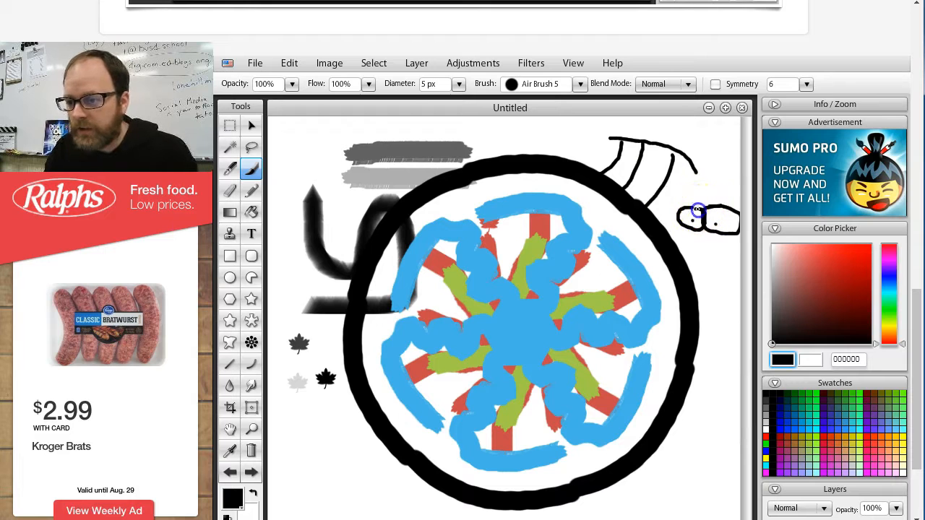
- Fill the two small outlined ovals with cyan 00ffff using the Paint Bucket
{"action": "left_click", "coordinate": [251, 212]}
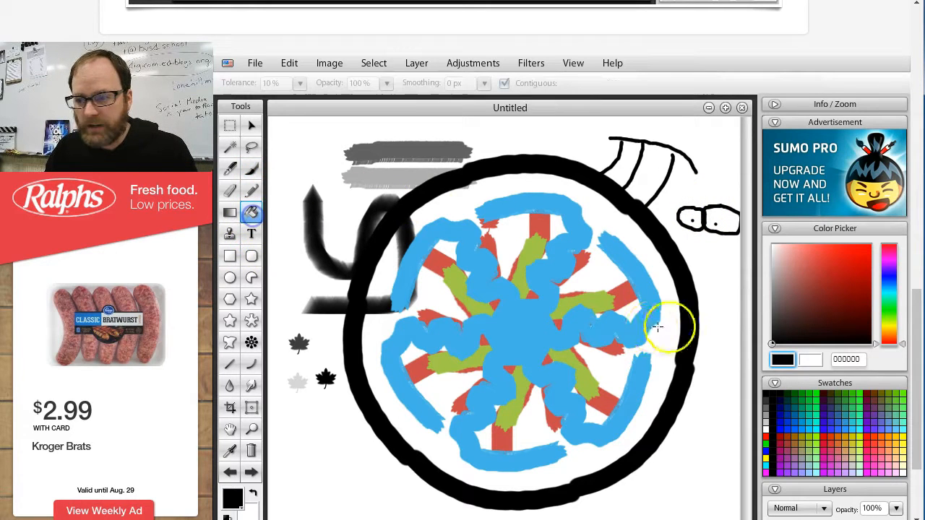
{"action": "left_click", "coordinate": [815, 427]}
{"action": "left_click", "coordinate": [684, 210]}
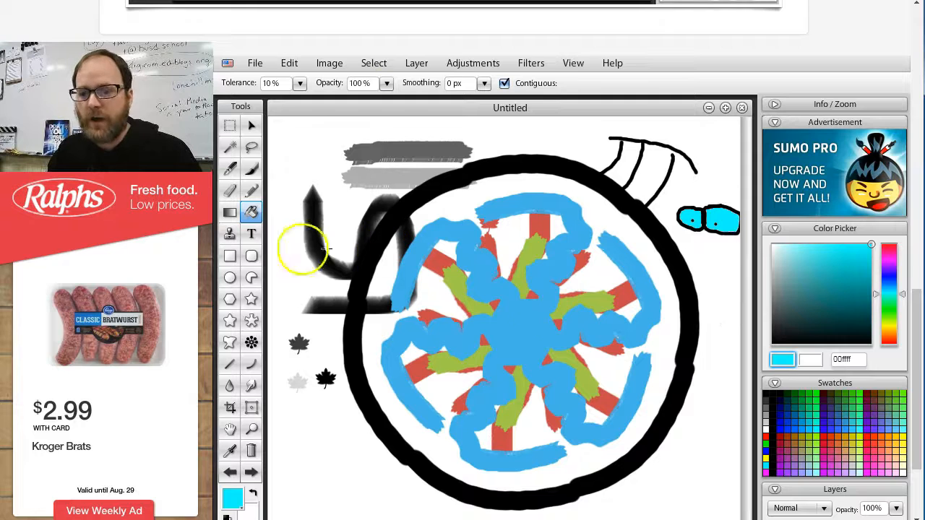
- Try filling the white canvas background outside the ring with cyan, and undo that fill
{"action": "left_click", "coordinate": [294, 136]}
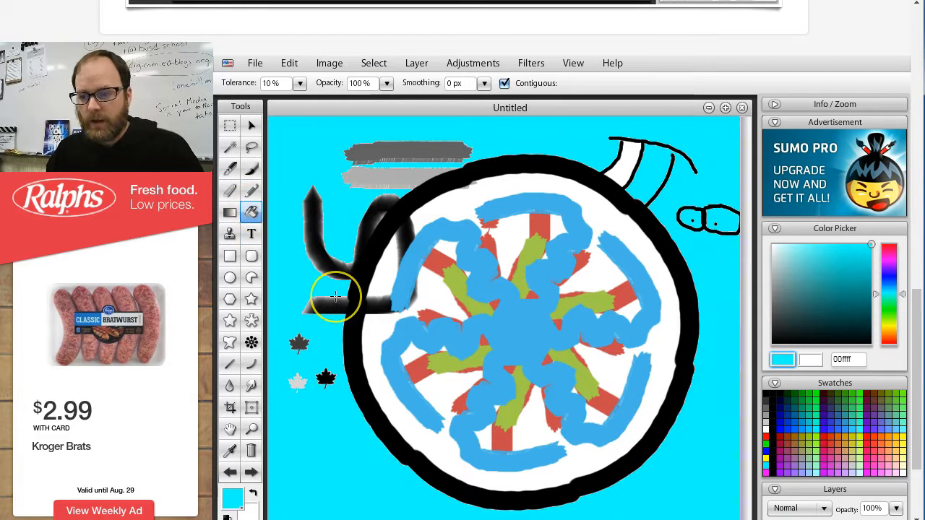
{"action": "key", "text": "ctrl+z"}
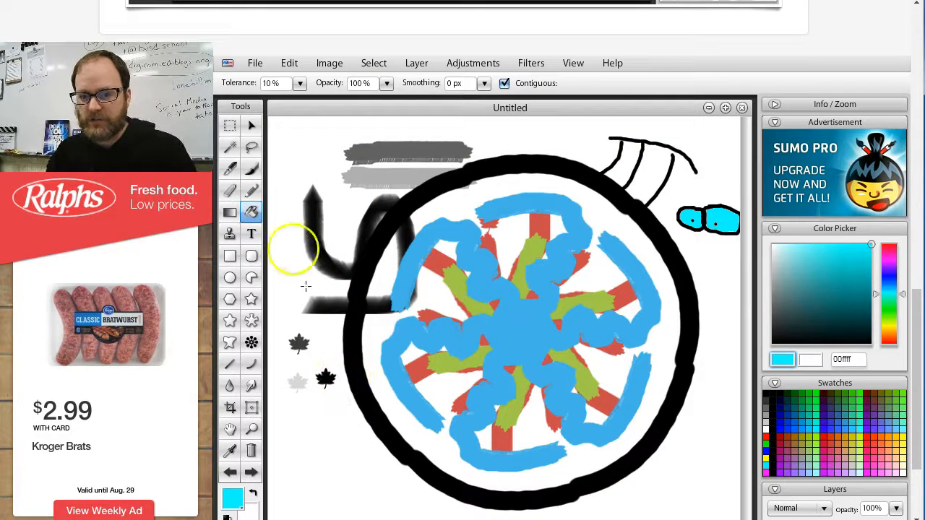
- Redo the cyan background fill, and undo back past the fills until the ovals and connecting lines outside the ring are removed
{"action": "left_click", "coordinate": [250, 473]}
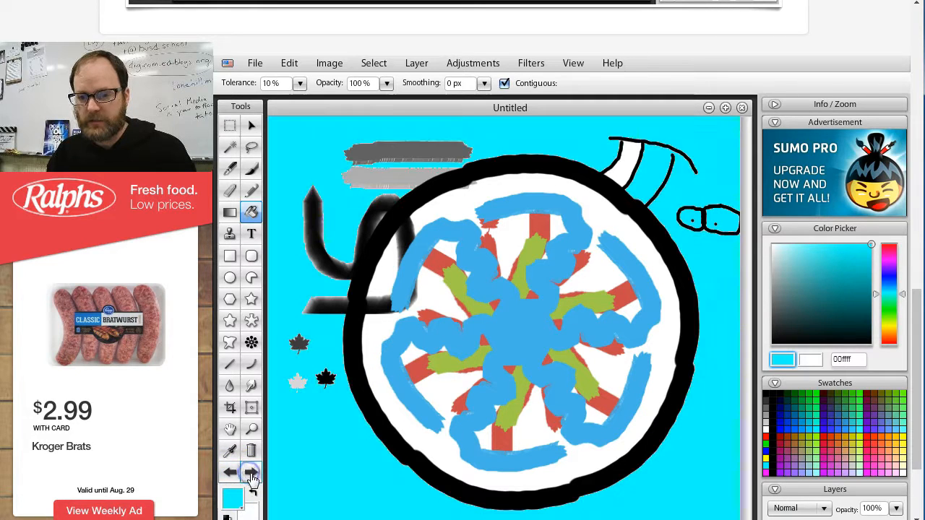
{"action": "left_click", "coordinate": [231, 474]}
{"action": "left_click", "coordinate": [231, 475]}
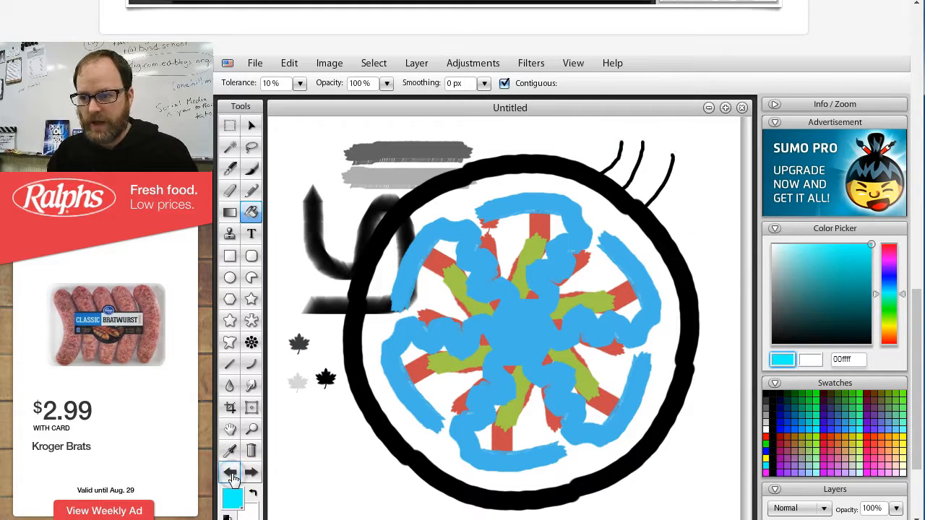
{"action": "left_click", "coordinate": [231, 475]}
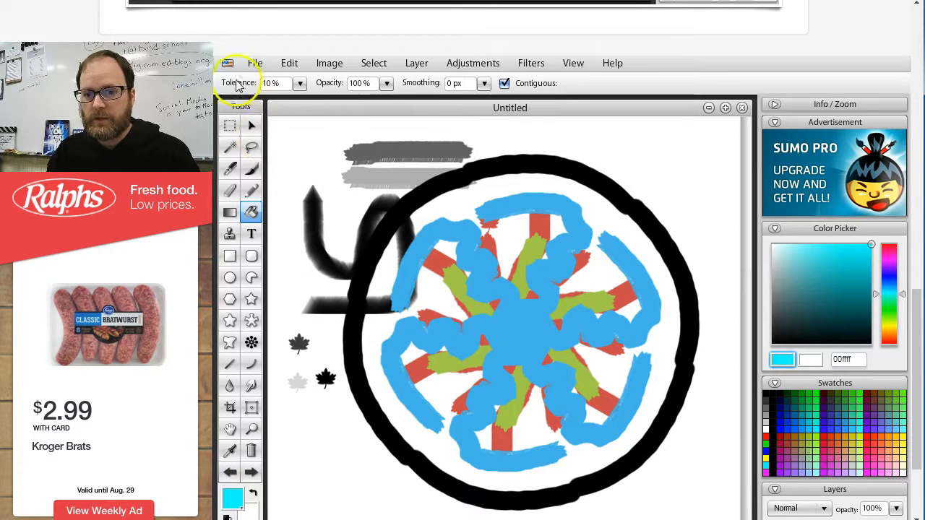
- Try filling the black ring with cyan at 10% and at 38% tolerance, undoing each fill
{"action": "left_click", "coordinate": [429, 191]}
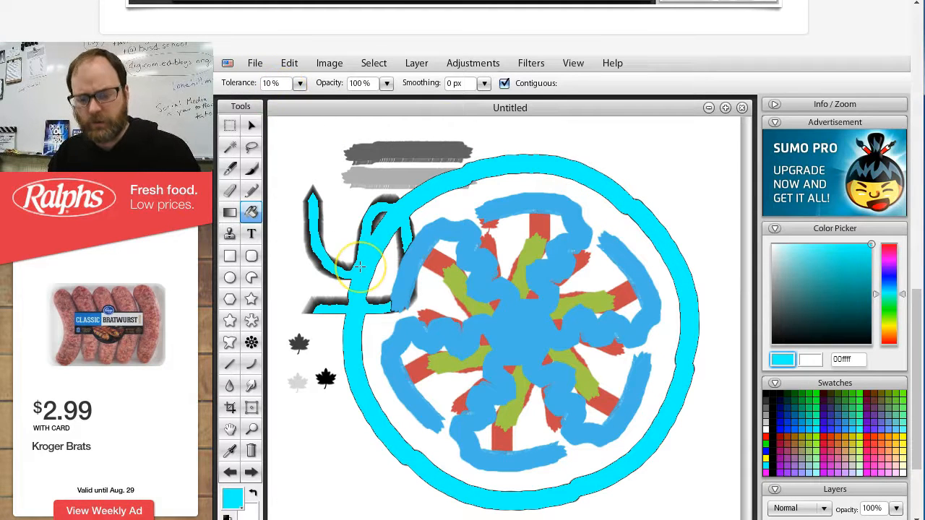
{"action": "key", "text": "ctrl+z"}
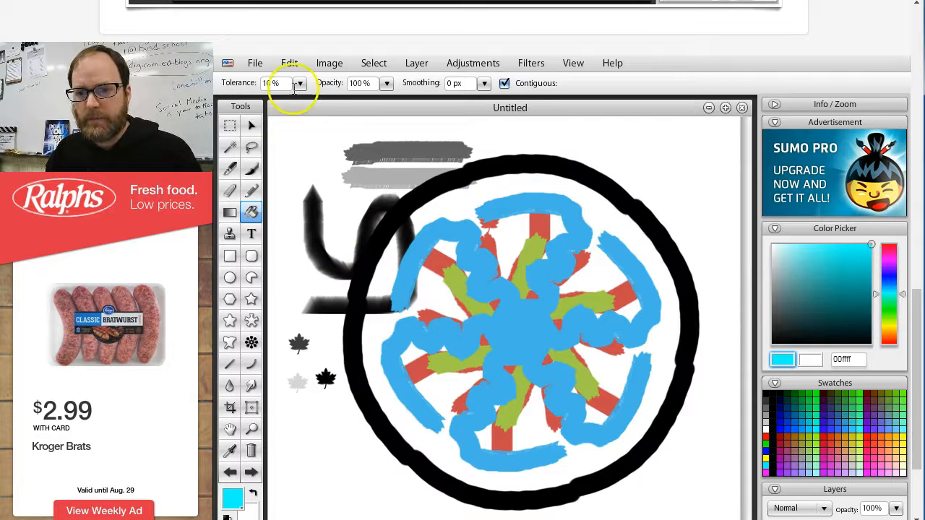
{"action": "left_click", "coordinate": [300, 84]}
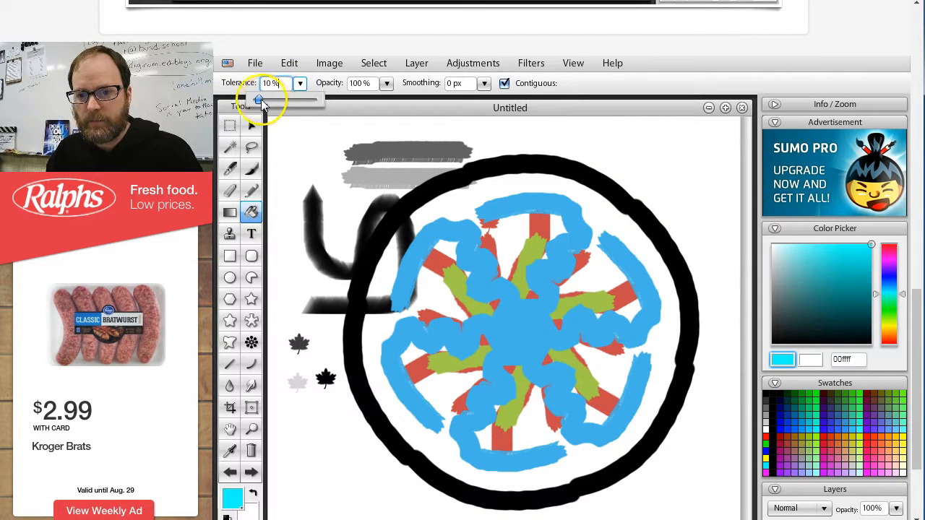
{"action": "left_click", "coordinate": [479, 172]}
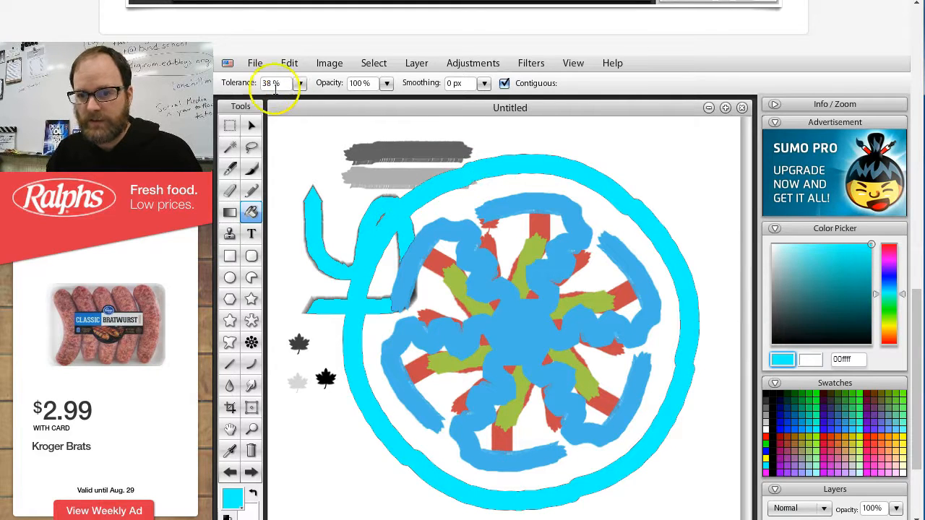
{"action": "key", "text": "ctrl+z"}
- Try filling the black ring with cyan at 62% tolerance, and undo that fill
{"action": "left_click", "coordinate": [300, 84]}
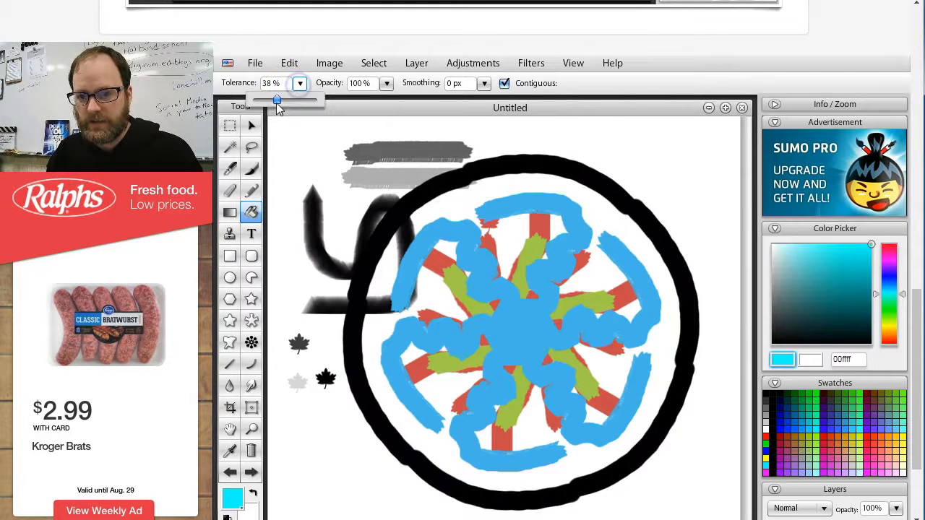
{"action": "left_click_drag", "start_coordinate": [290, 103], "coordinate": [293, 101]}
{"action": "left_click", "coordinate": [514, 165]}
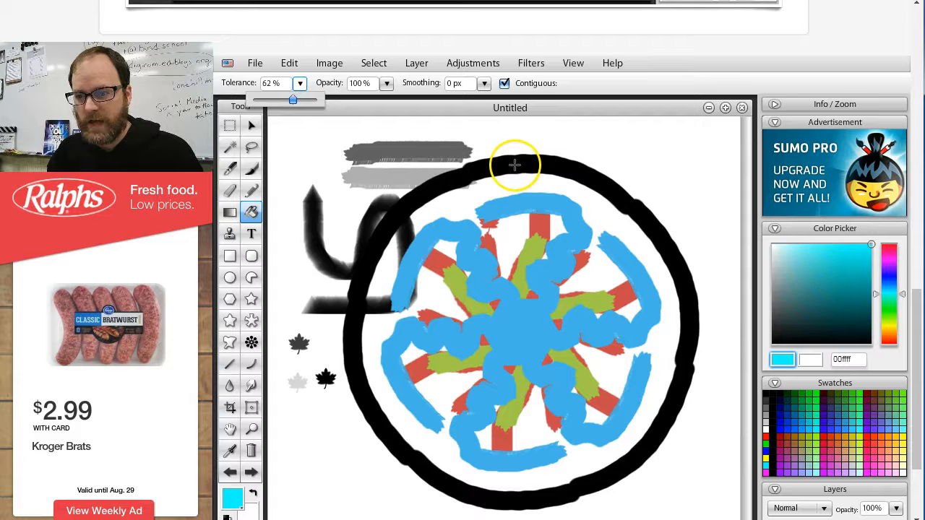
{"action": "key", "text": "ctrl+z"}
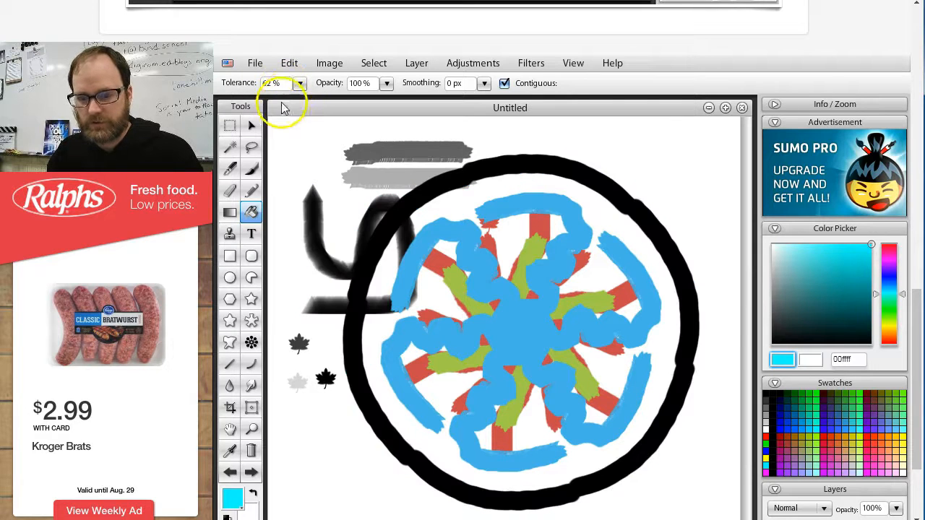
- Fill the black ring with cyan 00ffff using the Paint Bucket at 84% tolerance
{"action": "left_click", "coordinate": [299, 85]}
{"action": "left_click_drag", "start_coordinate": [307, 102], "coordinate": [309, 102]}
{"action": "left_click", "coordinate": [482, 169]}
{"action": "left_click", "coordinate": [455, 208]}
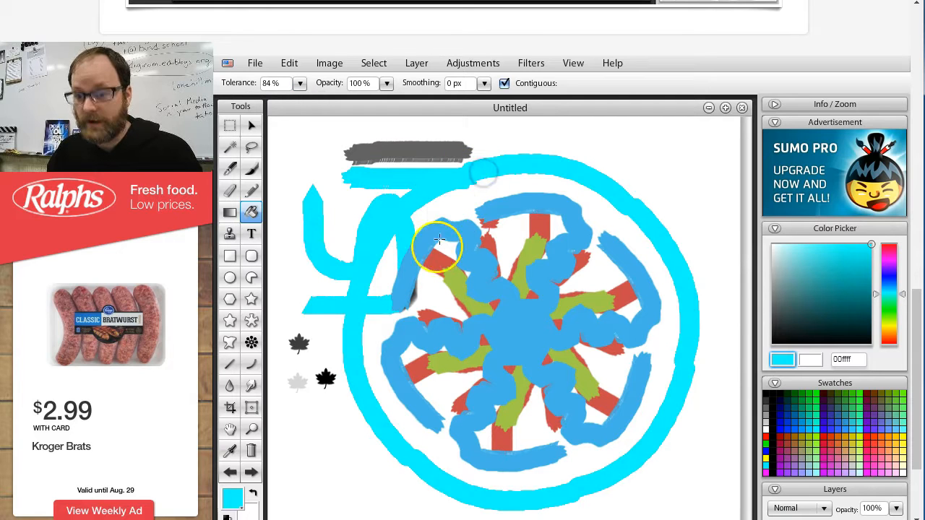
- Magnify the ring's upper edge to examine the border of the cyan fill, and zoom back out to show the whole canvas
{"action": "left_click", "coordinate": [252, 431]}
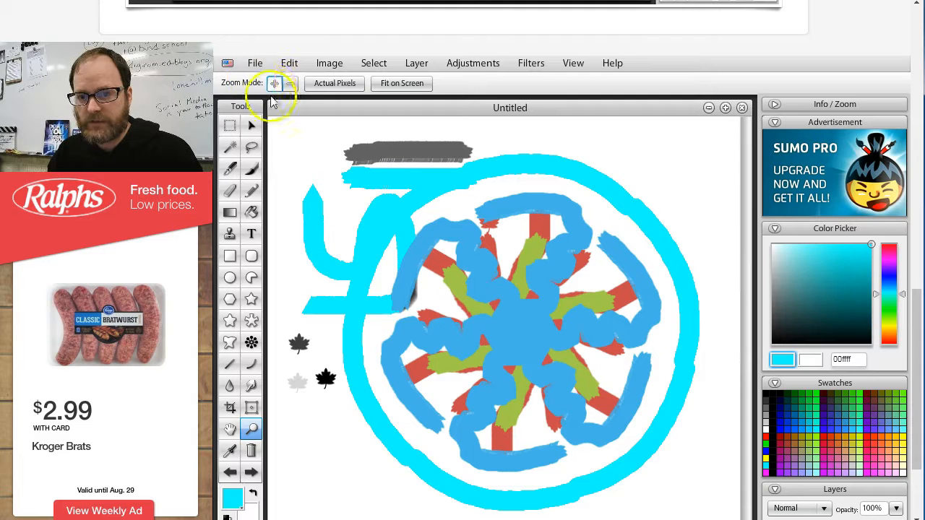
{"action": "left_click", "coordinate": [522, 161]}
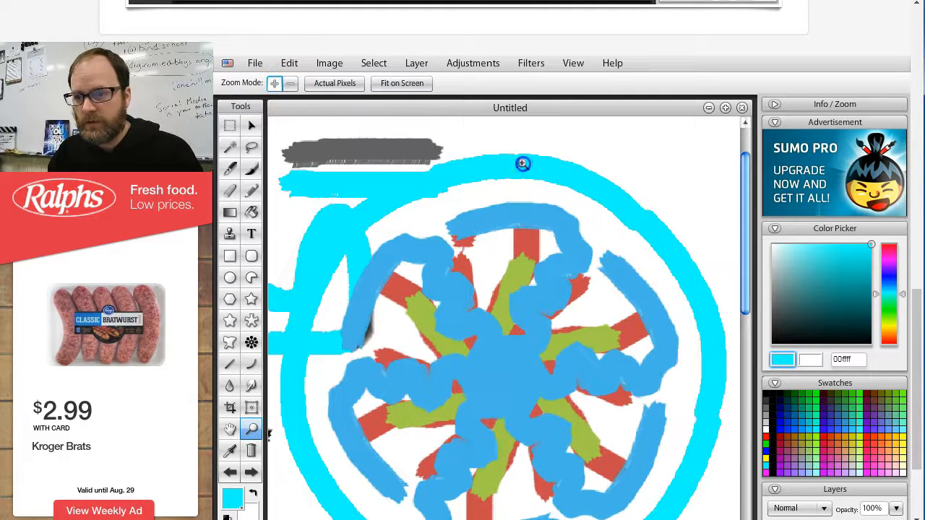
{"action": "left_click", "coordinate": [522, 161]}
{"action": "left_click", "coordinate": [522, 161]}
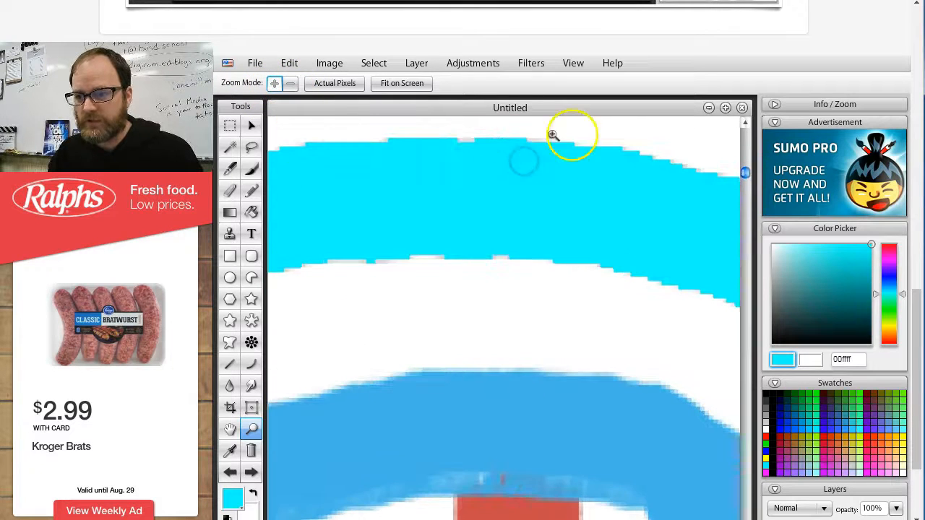
{"action": "left_click", "coordinate": [290, 84]}
{"action": "left_click", "coordinate": [458, 181]}
{"action": "left_click", "coordinate": [458, 182]}
{"action": "left_click", "coordinate": [459, 181]}
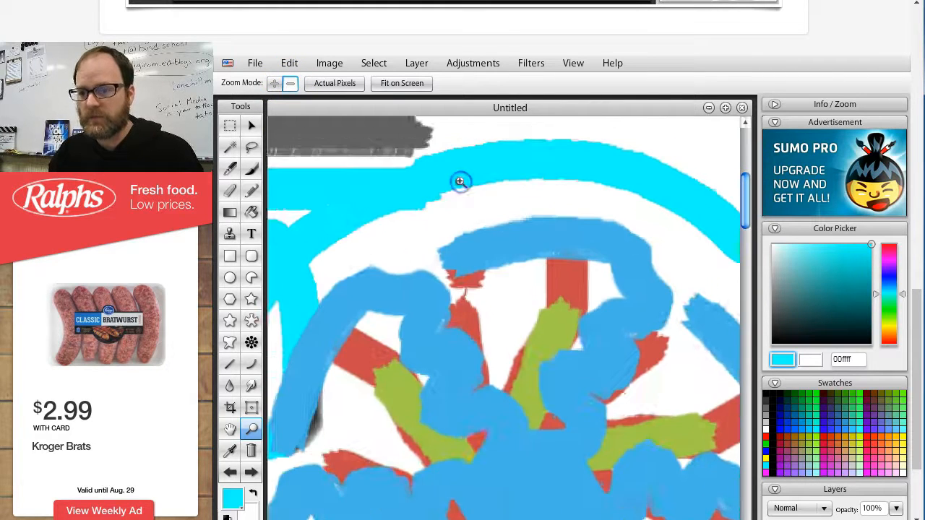
{"action": "left_click", "coordinate": [460, 181]}
{"action": "left_click", "coordinate": [473, 231]}
{"action": "left_click", "coordinate": [481, 244]}
{"action": "left_click", "coordinate": [487, 267]}
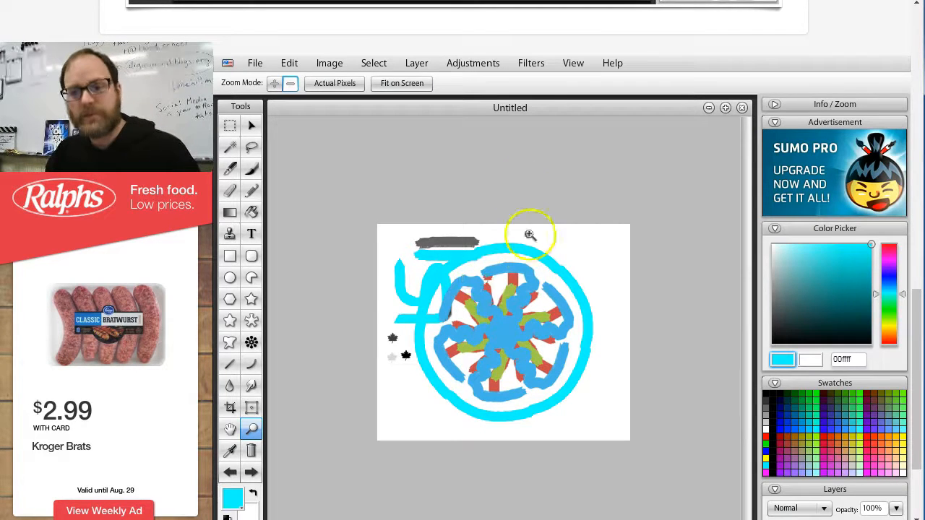
- Paint cyan strokes across the pattern and around the ring with the Symmetry tool, using a Round 10 px brush and 6 symmetry points
{"action": "left_click", "coordinate": [253, 344]}
{"action": "left_click_drag", "start_coordinate": [499, 324], "coordinate": [505, 334]}
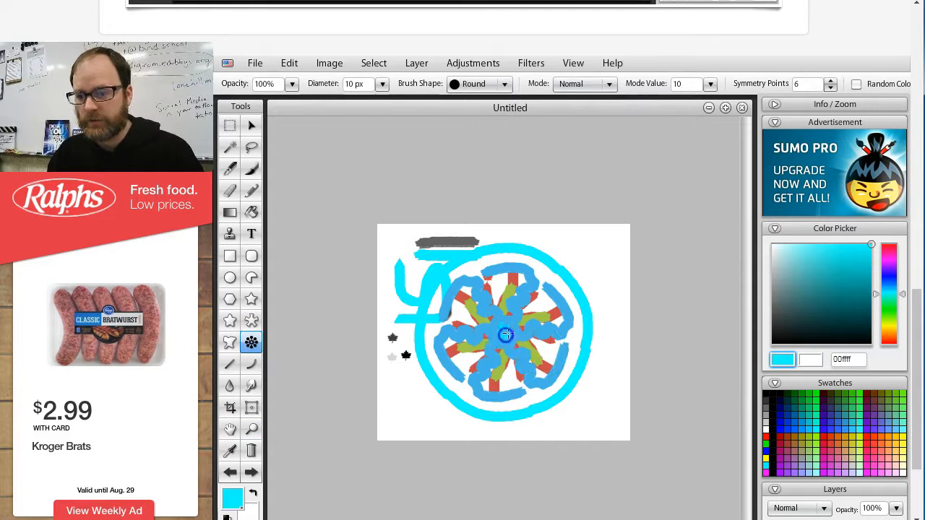
{"action": "mouse_move", "coordinate": [474, 309]}
{"action": "left_mouse_down"}
{"action": "mouse_move", "coordinate": [495, 266]}
{"action": "mouse_move", "coordinate": [566, 242]}
{"action": "mouse_move", "coordinate": [567, 231]}
{"action": "mouse_move", "coordinate": [506, 233]}
{"action": "left_mouse_up"}
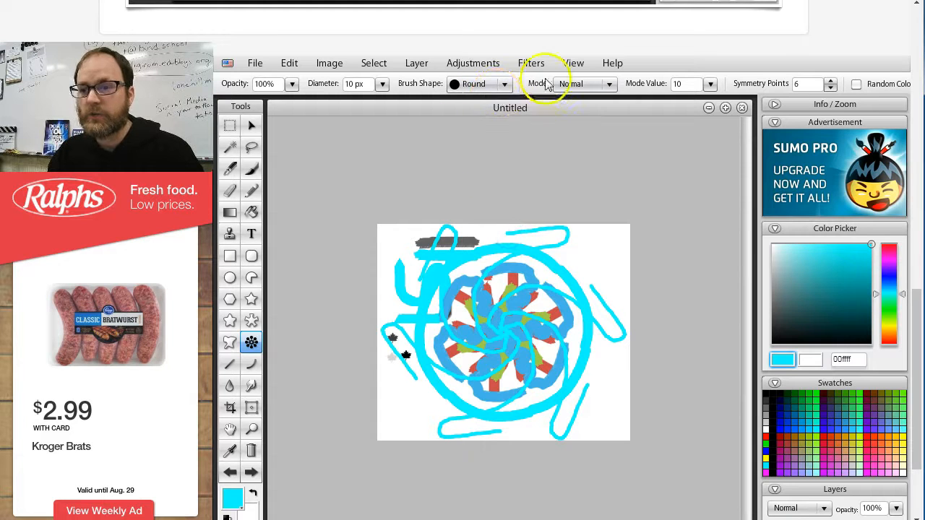
- Add small symmetrical cyan strokes outside the ring, first with the Square brush shape and again with the Narrow one
{"action": "left_click", "coordinate": [505, 85]}
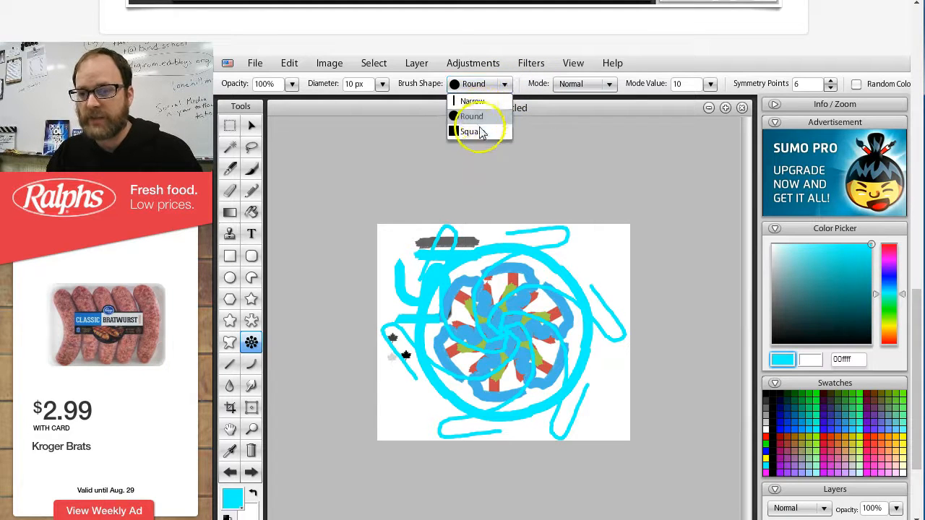
{"action": "left_click", "coordinate": [471, 132]}
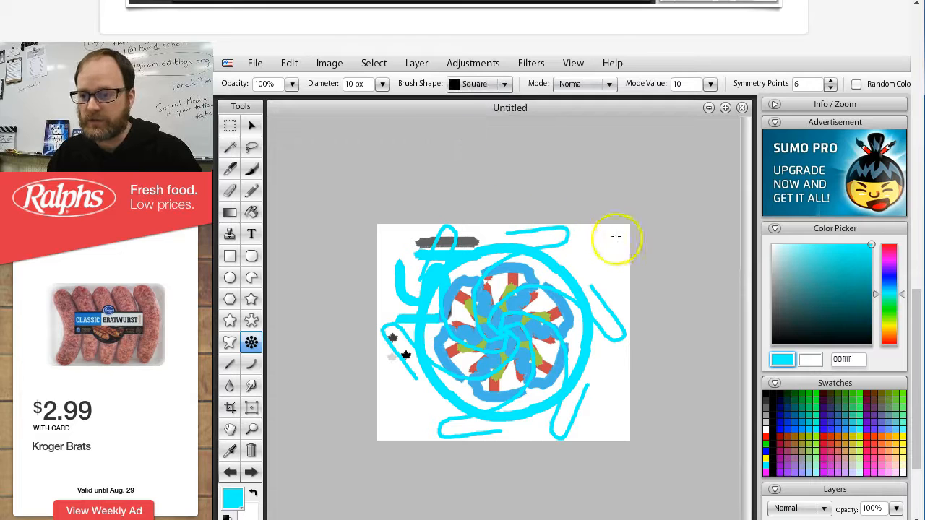
{"action": "left_click", "coordinate": [504, 84]}
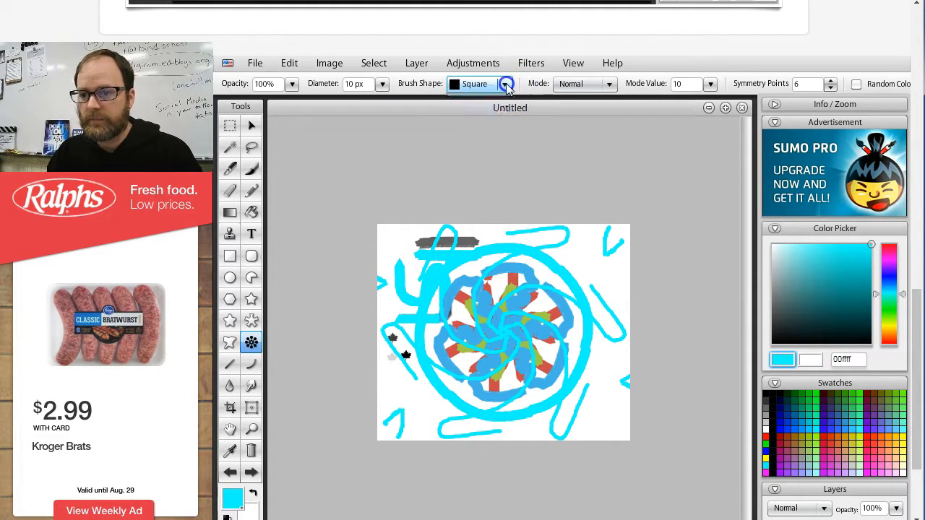
{"action": "left_click", "coordinate": [482, 101]}
{"action": "left_click", "coordinate": [585, 246]}
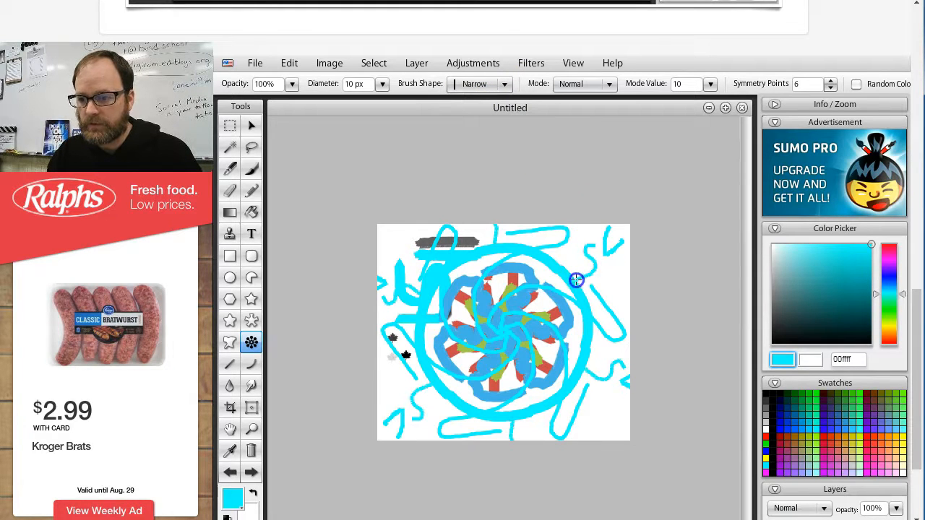
- Cover most of the canvas with symmetrical strokes in green 009933, using the Narrow brush at a 67 px diameter
{"action": "left_click", "coordinate": [382, 84]}
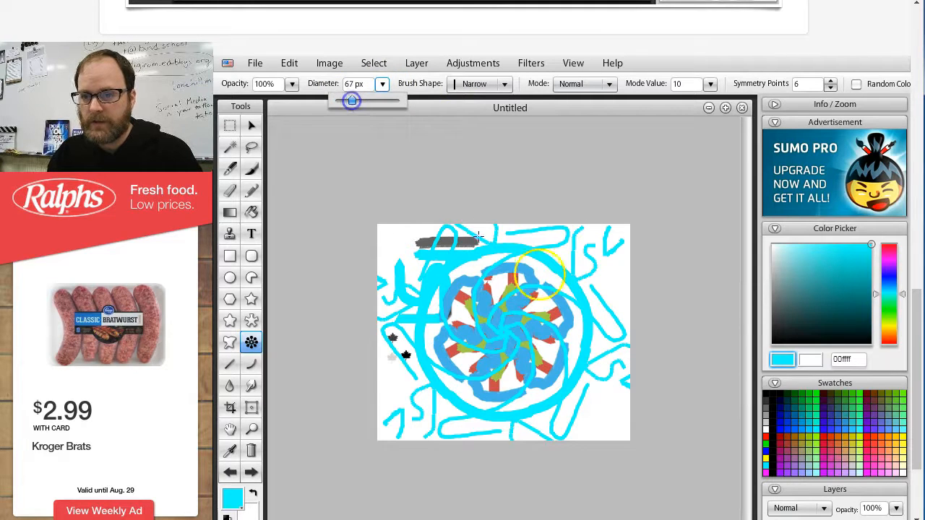
{"action": "left_click", "coordinate": [801, 398]}
{"action": "mouse_move", "coordinate": [580, 287]}
{"action": "left_mouse_down"}
{"action": "mouse_move", "coordinate": [420, 427]}
{"action": "mouse_move", "coordinate": [406, 426]}
{"action": "mouse_move", "coordinate": [391, 393]}
{"action": "mouse_move", "coordinate": [400, 340]}
{"action": "mouse_move", "coordinate": [429, 392]}
{"action": "left_mouse_up"}
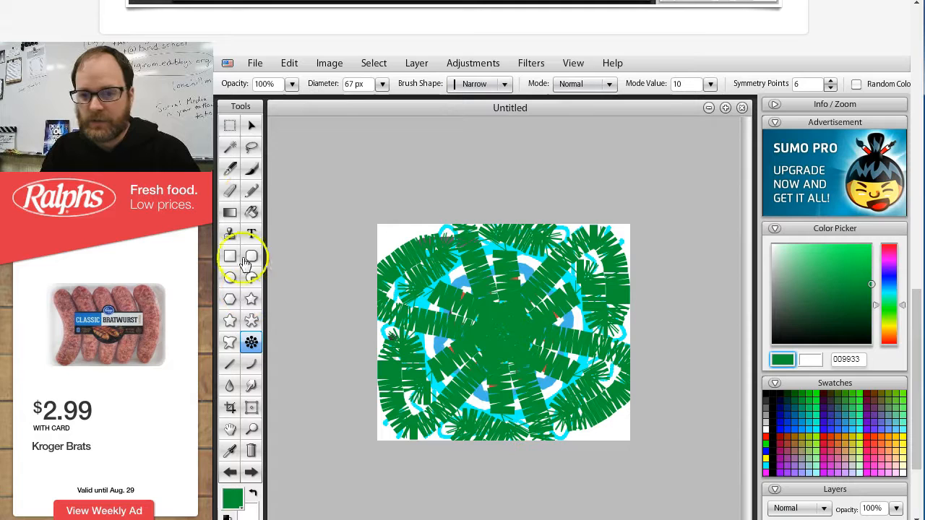
- Compare the Fit on Screen and Actual Pixels views of the painting, and zoom out until the whole canvas is visible
{"action": "left_click", "coordinate": [252, 431]}
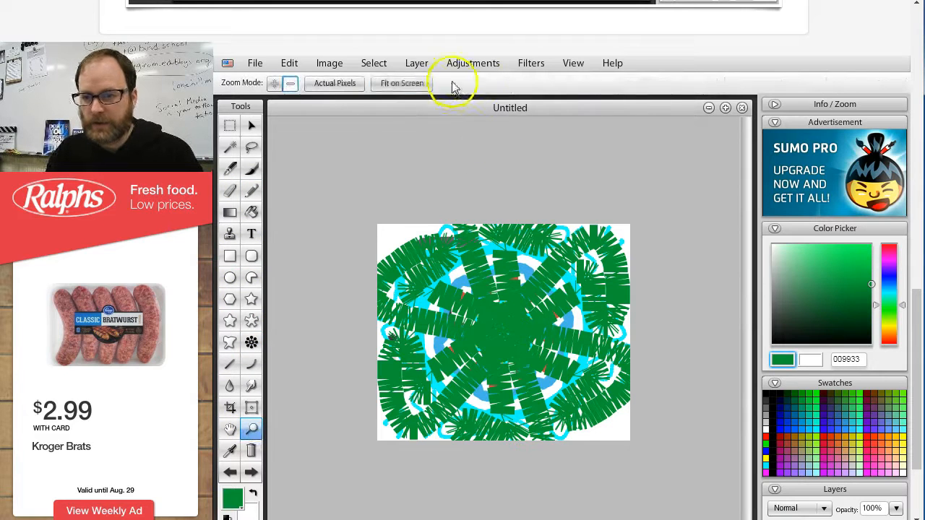
{"action": "left_click", "coordinate": [418, 84]}
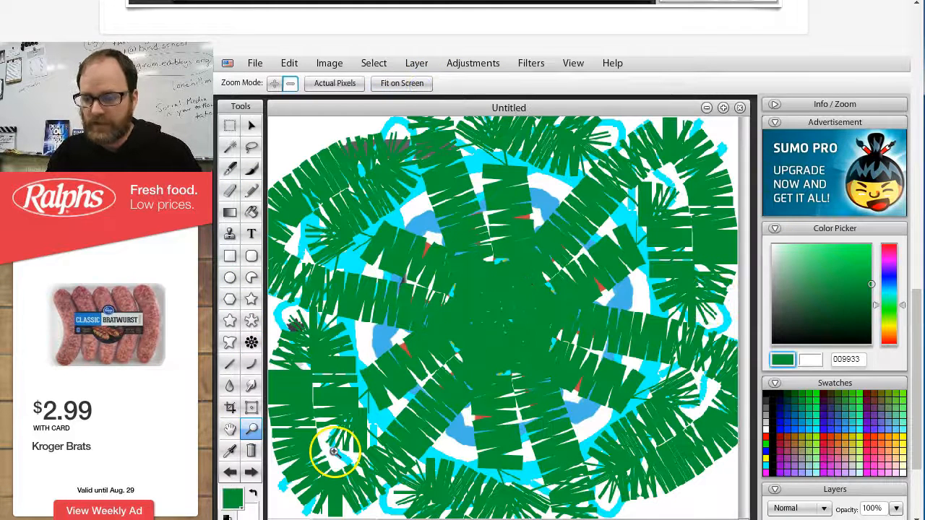
{"action": "left_click", "coordinate": [354, 85]}
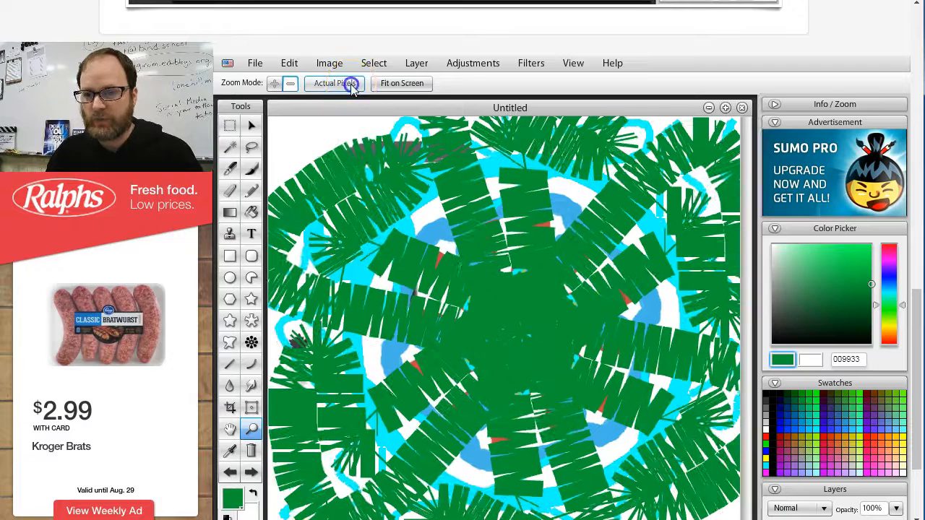
{"action": "left_click", "coordinate": [389, 84]}
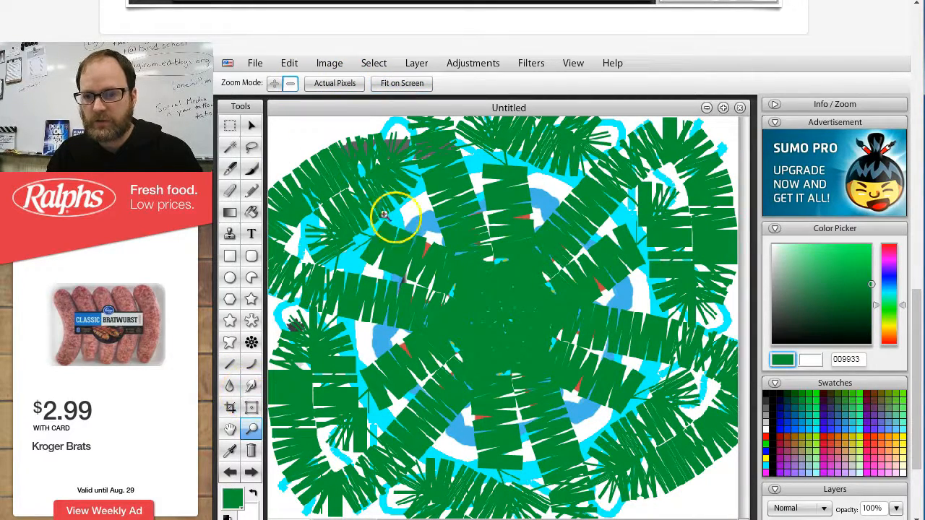
{"action": "left_click", "coordinate": [290, 84]}
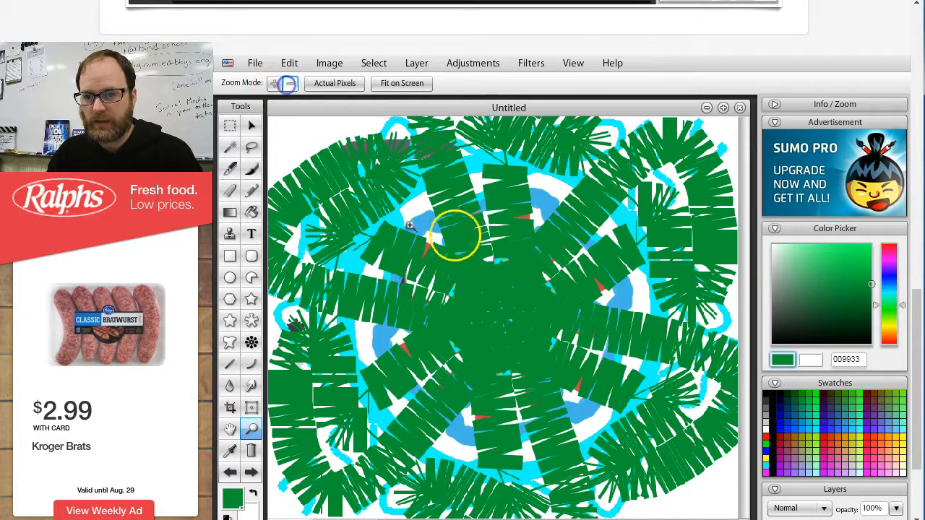
{"action": "left_click", "coordinate": [485, 252]}
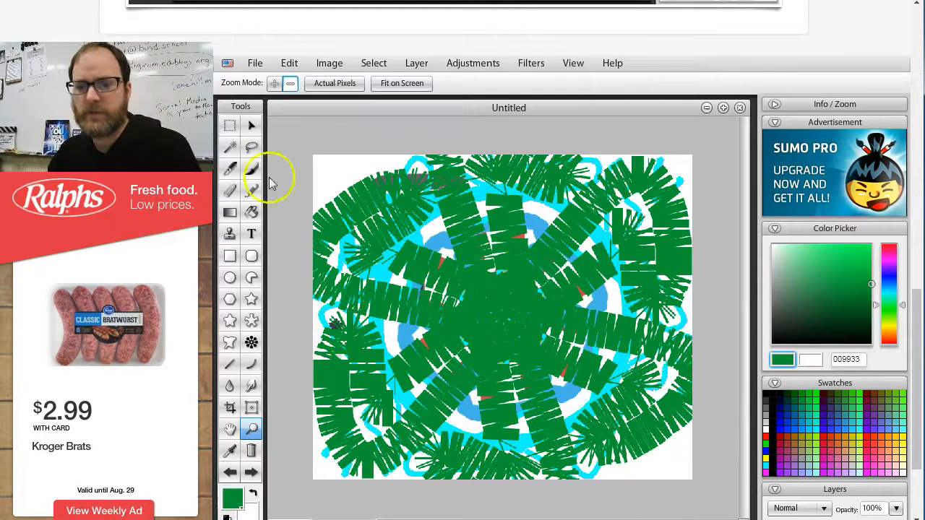
- Clear the canvas and draw two gradient-filled rectangles with a 1 px green outline, one at the upper left and a larger one below it
{"action": "left_click", "coordinate": [250, 452]}
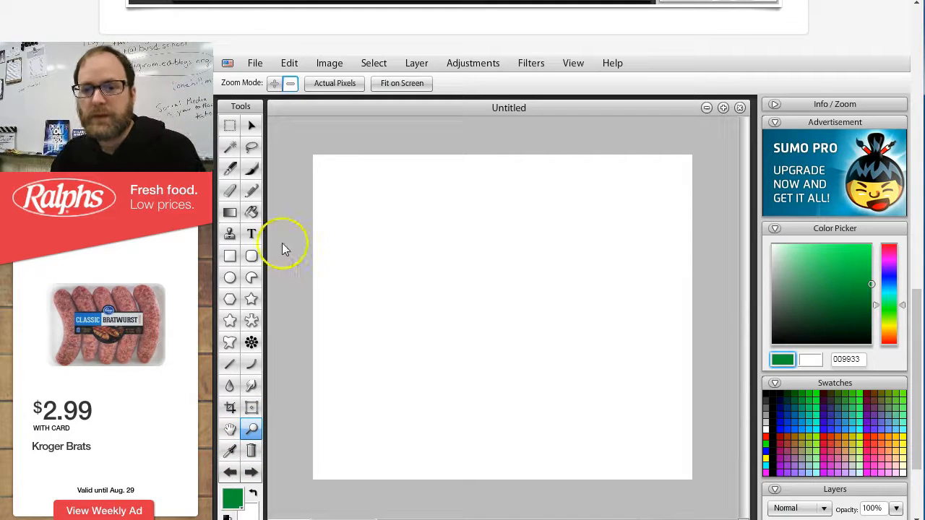
{"action": "left_click", "coordinate": [229, 256]}
{"action": "mouse_move", "coordinate": [331, 163]}
{"action": "left_mouse_down"}
{"action": "mouse_move", "coordinate": [368, 225]}
{"action": "mouse_move", "coordinate": [413, 234]}
{"action": "mouse_move", "coordinate": [369, 252]}
{"action": "mouse_move", "coordinate": [419, 327]}
{"action": "mouse_move", "coordinate": [479, 345]}
{"action": "left_mouse_up"}
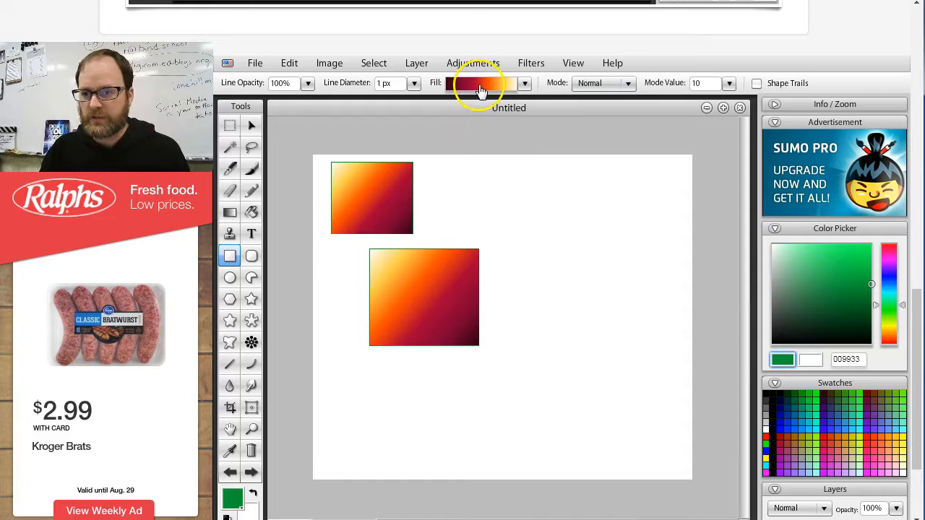
- Change the fill to the Diamond Suit bitmap pattern and draw two rectangles on the right half of the canvas
{"action": "left_click", "coordinate": [523, 83]}
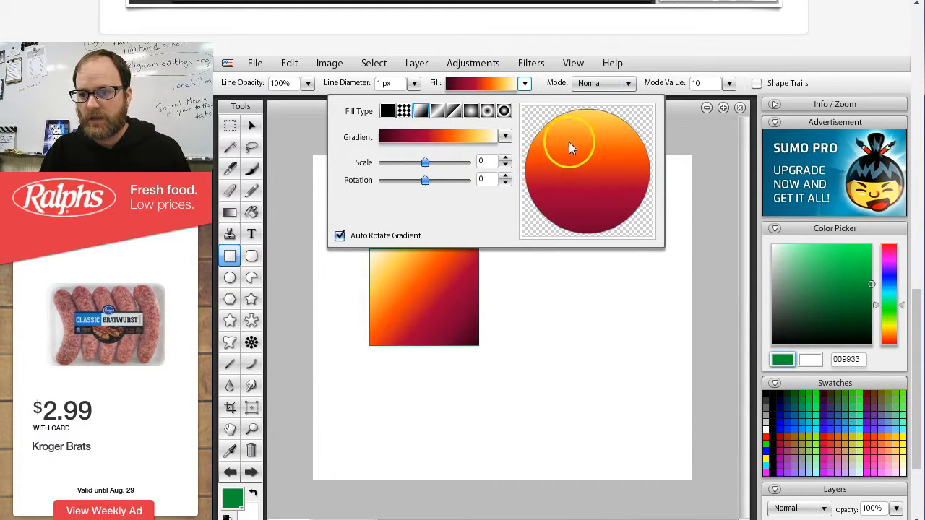
{"action": "left_click", "coordinate": [404, 111]}
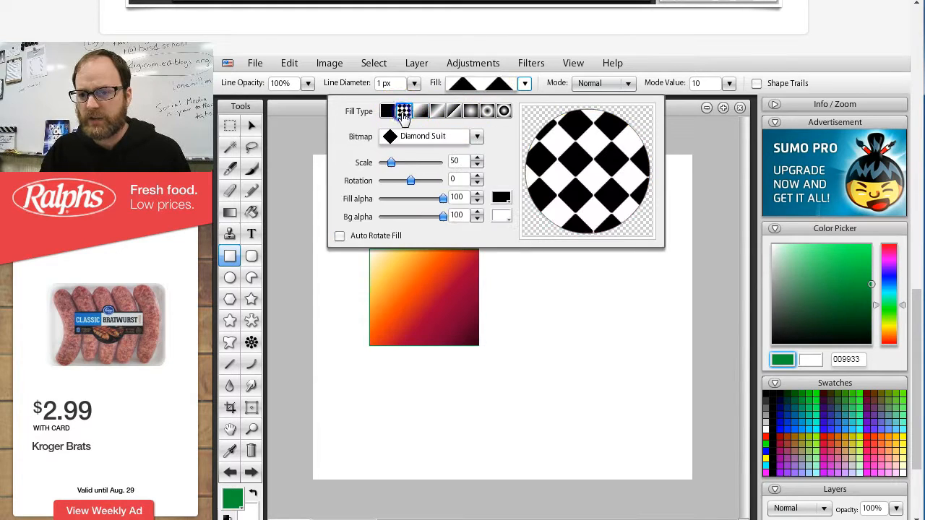
{"action": "left_click_drag", "start_coordinate": [517, 295], "coordinate": [609, 384]}
{"action": "left_click_drag", "start_coordinate": [519, 193], "coordinate": [578, 232]}
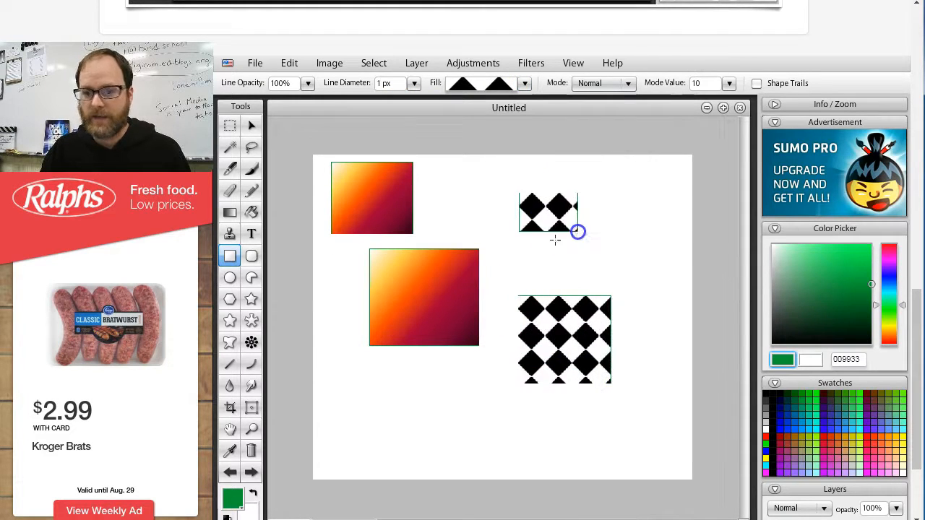
- Draw a pattern-filled rounded rectangle at the canvas's lower left, and one pie shape at the right edge and on each gradient rectangle
{"action": "left_click", "coordinate": [251, 257]}
{"action": "left_click_drag", "start_coordinate": [330, 365], "coordinate": [443, 448]}
{"action": "left_click", "coordinate": [252, 278]}
{"action": "left_click_drag", "start_coordinate": [701, 263], "coordinate": [697, 220]}
{"action": "mouse_move", "coordinate": [458, 270]}
{"action": "left_mouse_down"}
{"action": "mouse_move", "coordinate": [414, 261]}
{"action": "mouse_move", "coordinate": [460, 250]}
{"action": "mouse_move", "coordinate": [458, 268]}
{"action": "left_mouse_up"}
{"action": "mouse_move", "coordinate": [403, 183]}
{"action": "left_mouse_down"}
{"action": "mouse_move", "coordinate": [368, 196]}
{"action": "mouse_move", "coordinate": [404, 184]}
{"action": "mouse_move", "coordinate": [371, 181]}
{"action": "mouse_move", "coordinate": [376, 171]}
{"action": "left_mouse_up"}
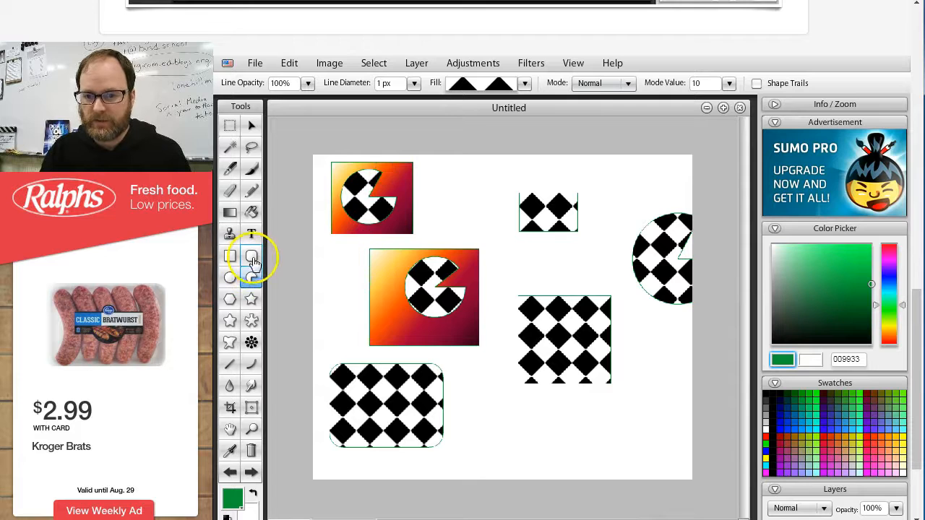
- Try the freeform shape with the diamond pattern fill, drawing a small blob and a large looping outline, and undo both
{"action": "left_click", "coordinate": [229, 342]}
{"action": "mouse_move", "coordinate": [489, 410]}
{"action": "left_mouse_down"}
{"action": "mouse_move", "coordinate": [483, 371]}
{"action": "mouse_move", "coordinate": [528, 406]}
{"action": "mouse_move", "coordinate": [550, 409]}
{"action": "mouse_move", "coordinate": [544, 446]}
{"action": "mouse_move", "coordinate": [508, 438]}
{"action": "mouse_move", "coordinate": [494, 412]}
{"action": "left_mouse_up"}
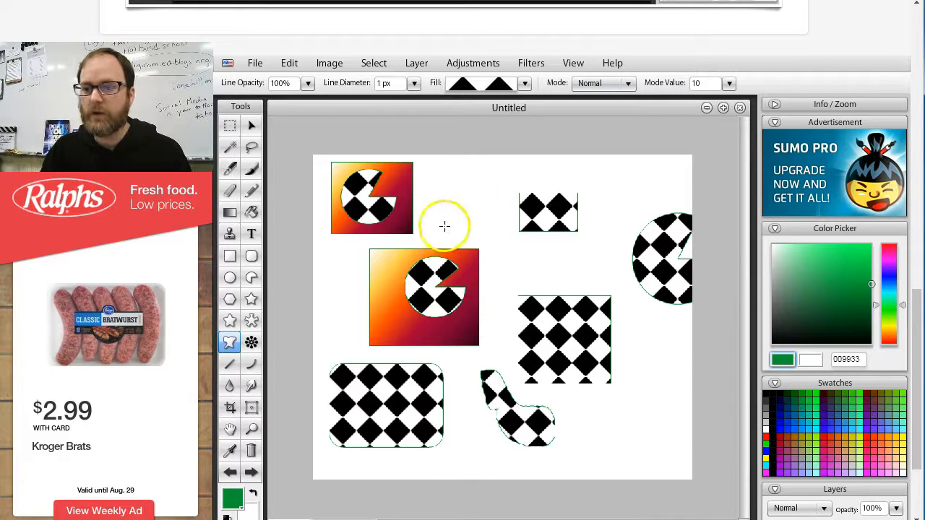
{"action": "mouse_move", "coordinate": [604, 197]}
{"action": "left_mouse_down"}
{"action": "mouse_move", "coordinate": [610, 237]}
{"action": "mouse_move", "coordinate": [477, 378]}
{"action": "mouse_move", "coordinate": [424, 275]}
{"action": "mouse_move", "coordinate": [483, 263]}
{"action": "left_mouse_up"}
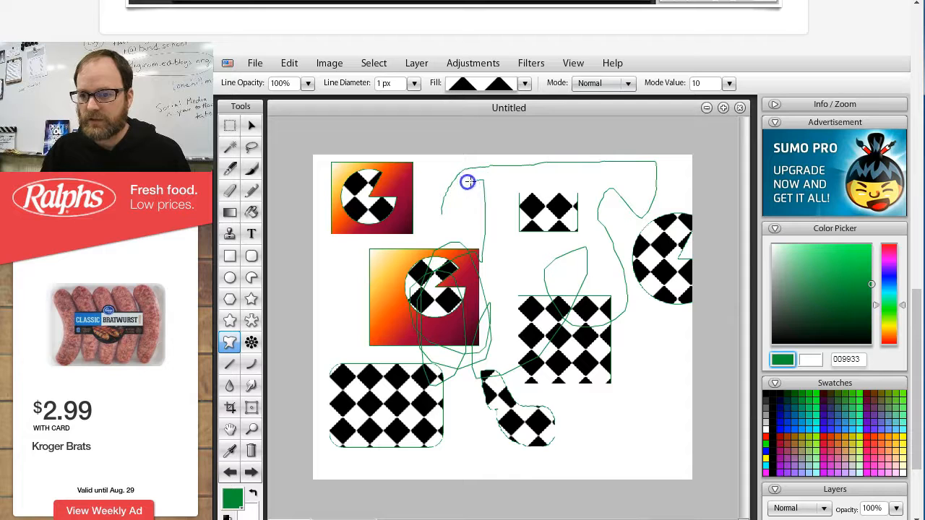
{"action": "left_click_drag", "start_coordinate": [467, 182], "coordinate": [464, 178]}
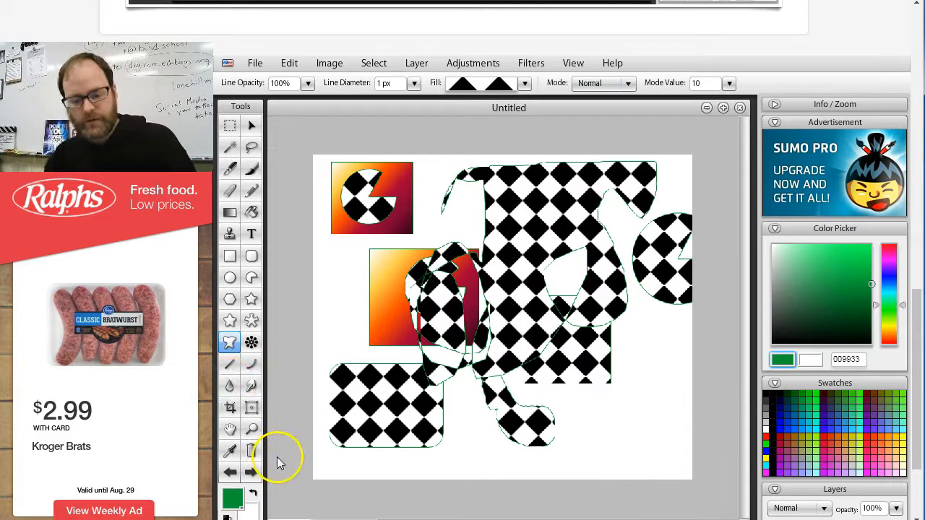
{"action": "key", "text": "ctrl+z"}
{"action": "left_click", "coordinate": [230, 474]}
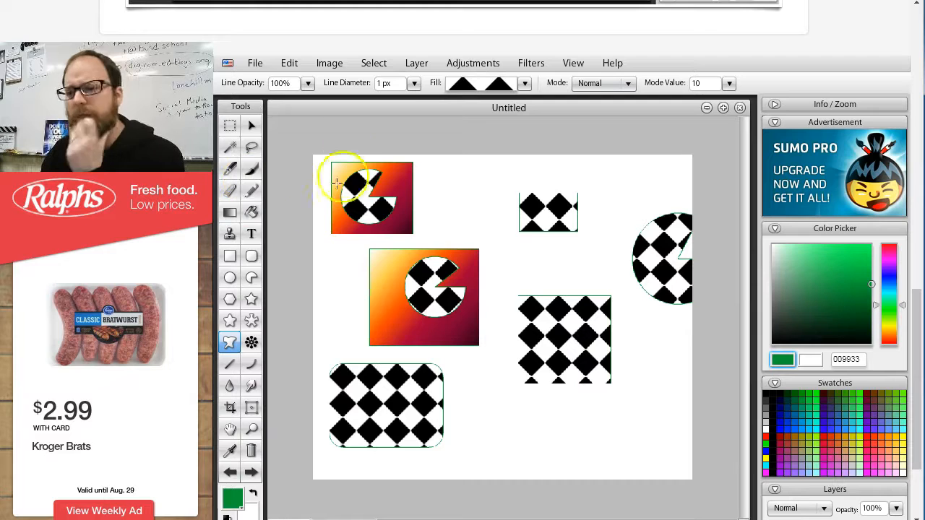
{"action": "left_click", "coordinate": [470, 65]}
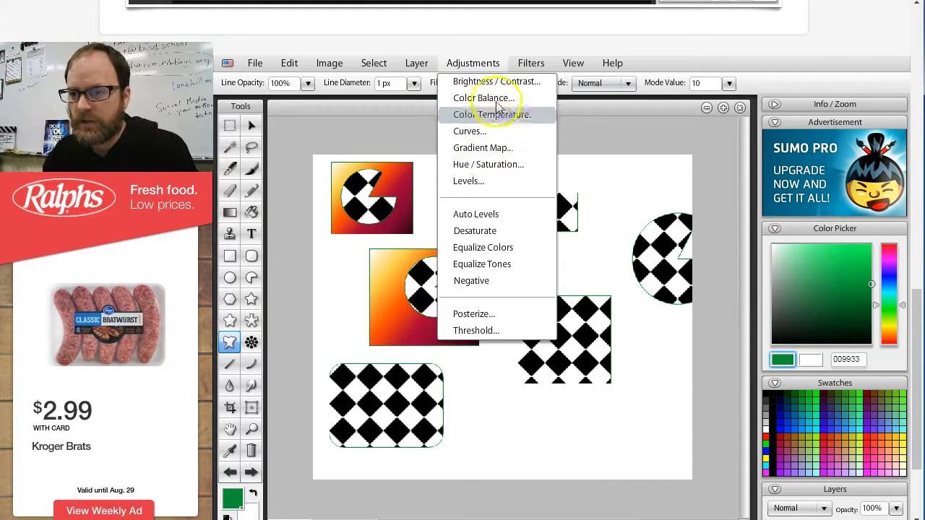
{"action": "mouse_move", "coordinate": [524, 68]}
{"action": "mouse_move", "coordinate": [341, 73]}
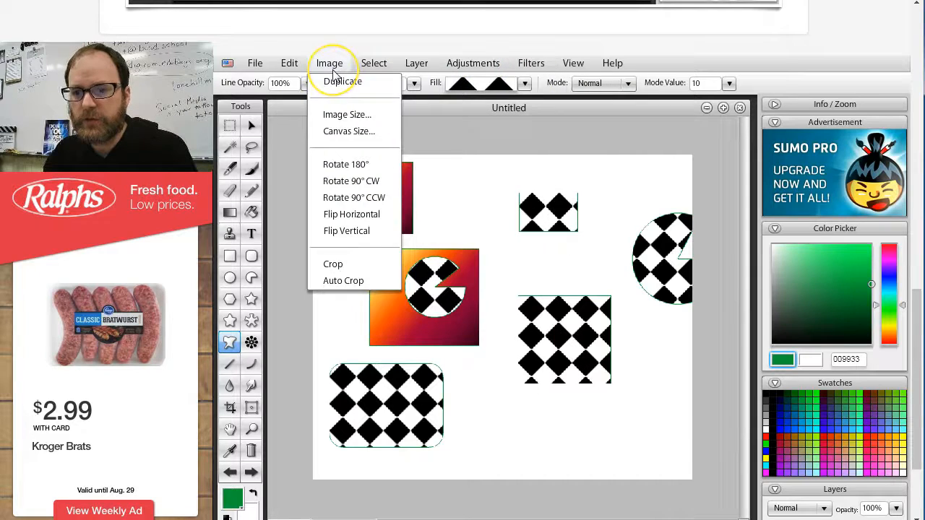
{"action": "mouse_move", "coordinate": [273, 80]}
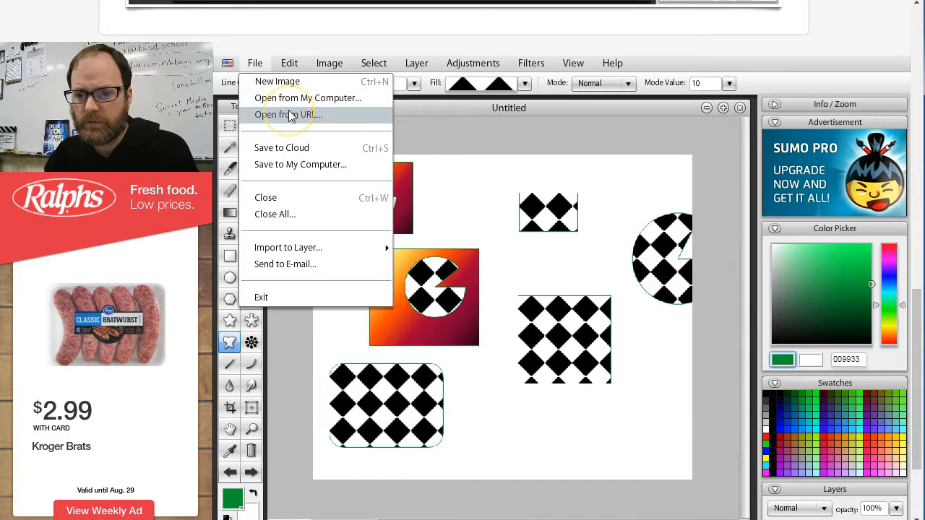
- Search Google for "cute cat" in a new browser tab and open the preview of the kitten and rabbit picture
{"action": "mouse_move", "coordinate": [574, 65]}
{"action": "key", "text": "ctrl+t"}
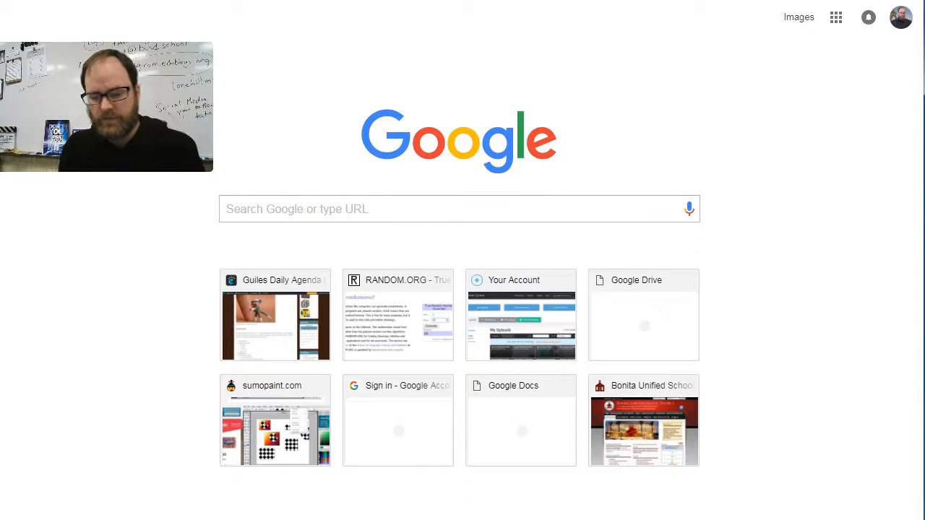
{"action": "type", "text": "cute cat"}
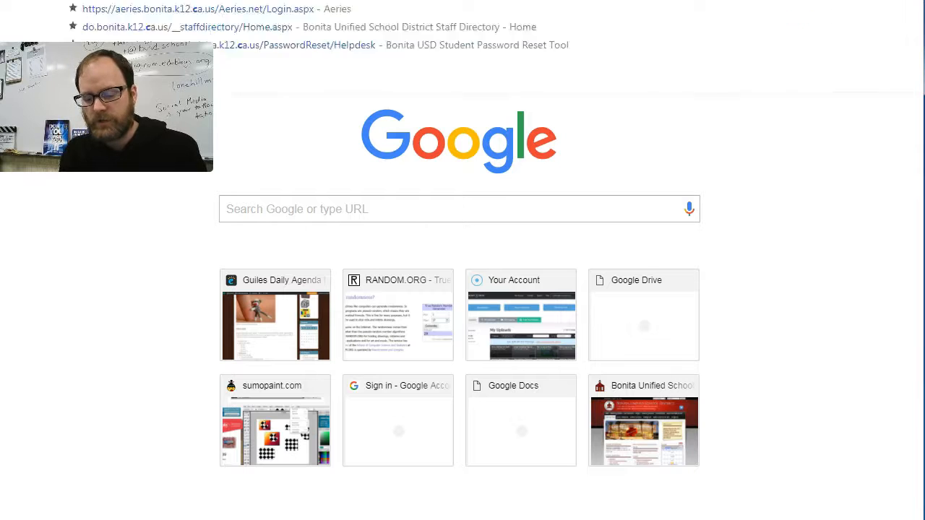
{"action": "key", "text": "Return"}
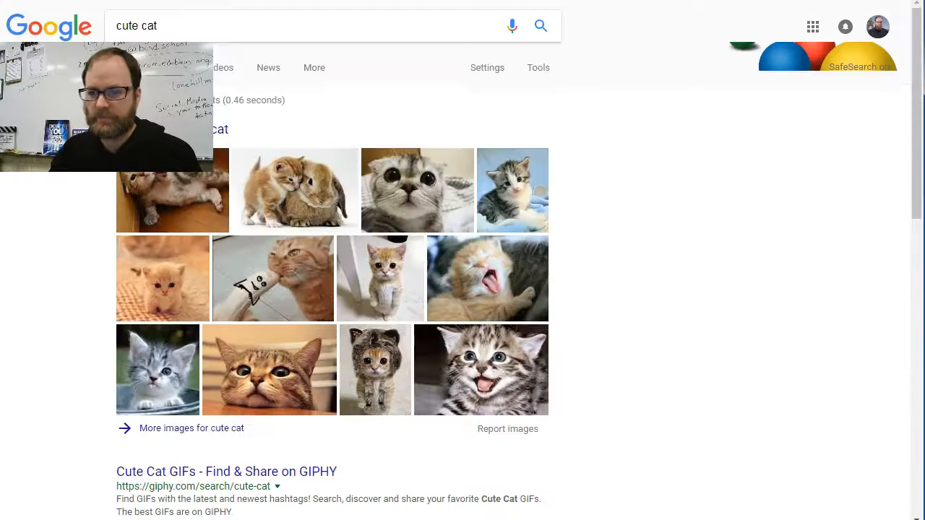
{"action": "left_click", "coordinate": [296, 197]}
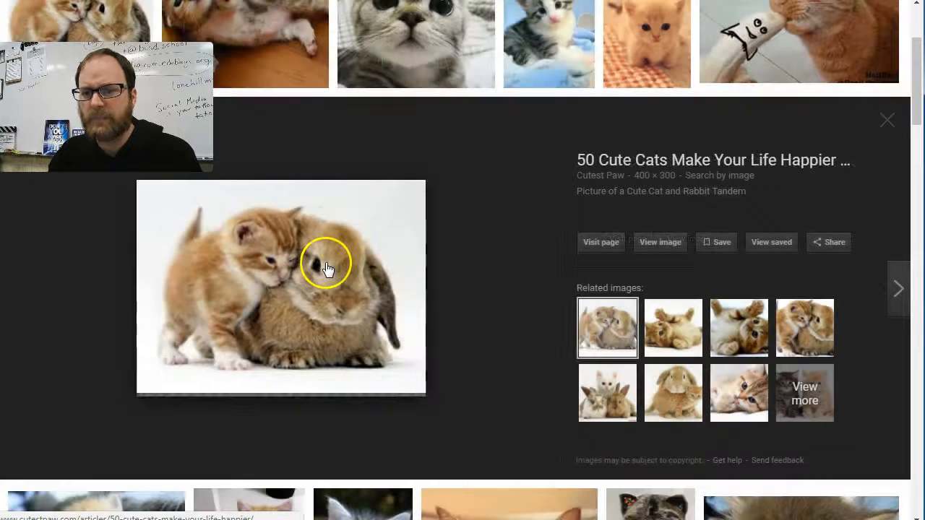
- Copy the link address of the kitten and rabbit picture and try to open it from URL in Sumo Paint
{"action": "right_click", "coordinate": [315, 270]}
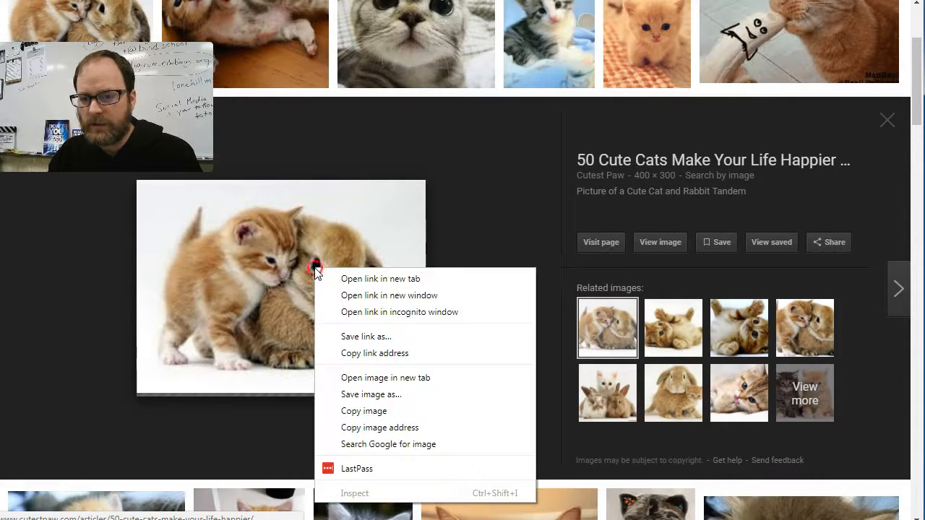
{"action": "left_click", "coordinate": [382, 355]}
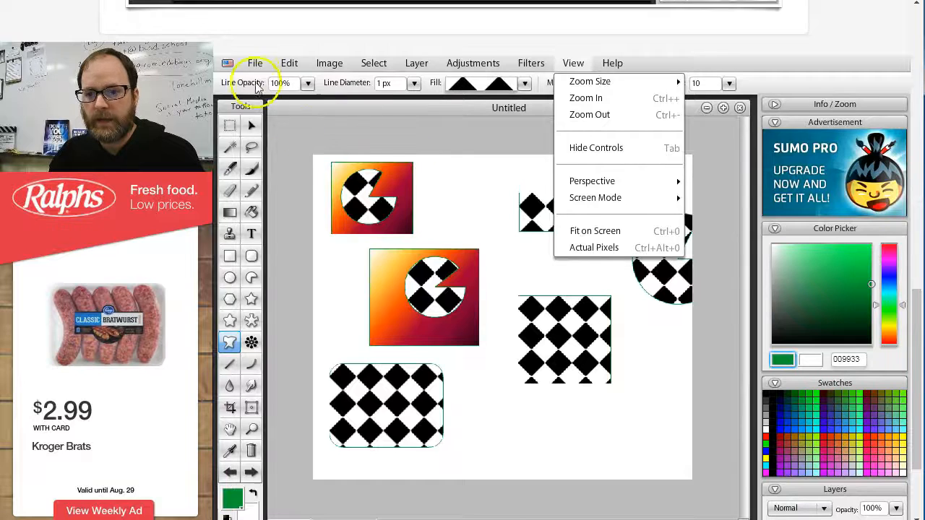
{"action": "left_click", "coordinate": [255, 63]}
{"action": "left_click", "coordinate": [255, 64]}
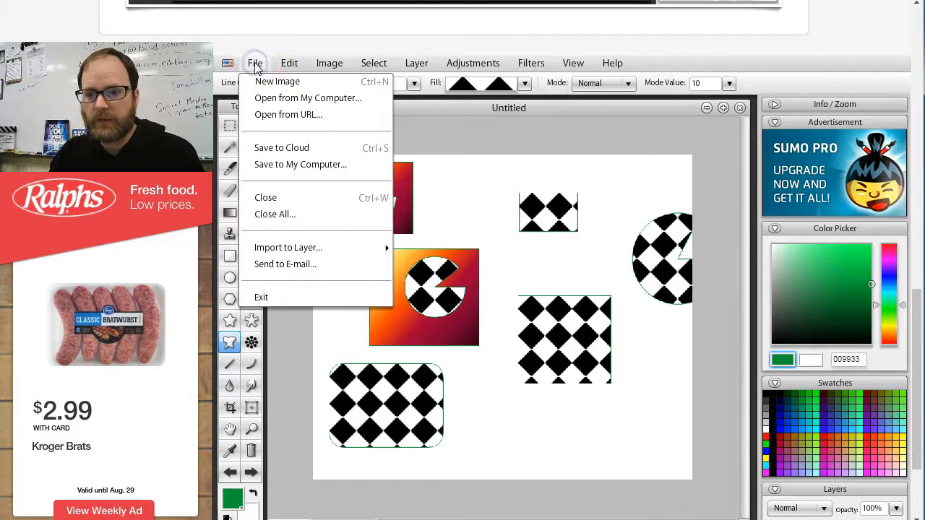
{"action": "left_click", "coordinate": [269, 101]}
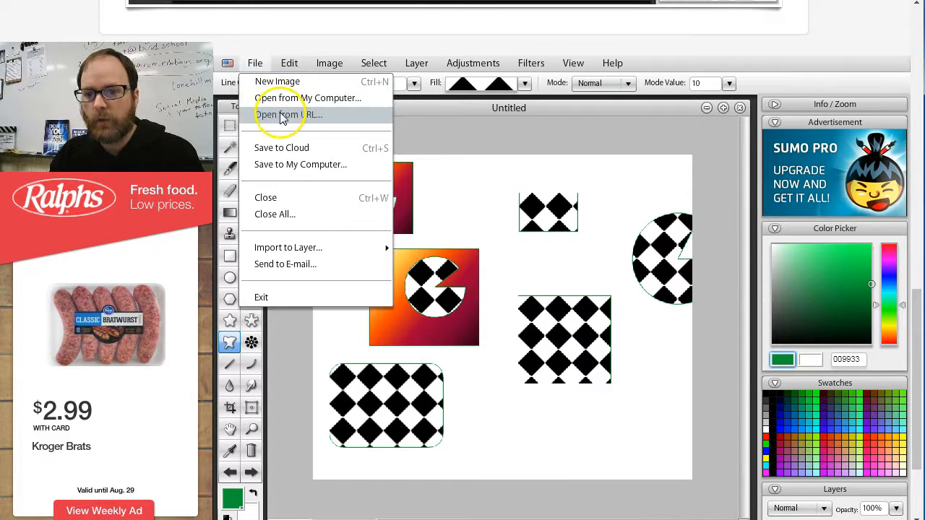
{"action": "left_click", "coordinate": [281, 114]}
{"action": "left_click_drag", "start_coordinate": [499, 328], "coordinate": [477, 325]}
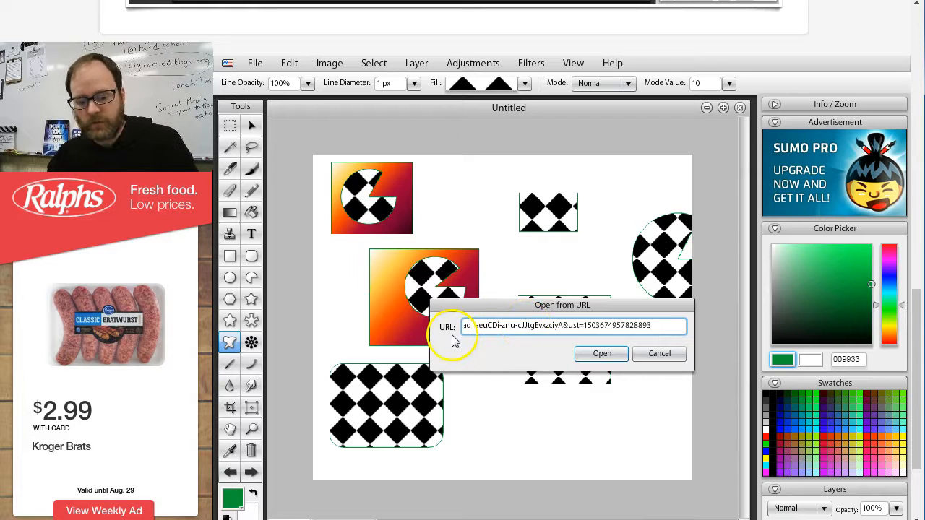
{"action": "left_click", "coordinate": [605, 353]}
{"action": "left_click", "coordinate": [547, 385]}
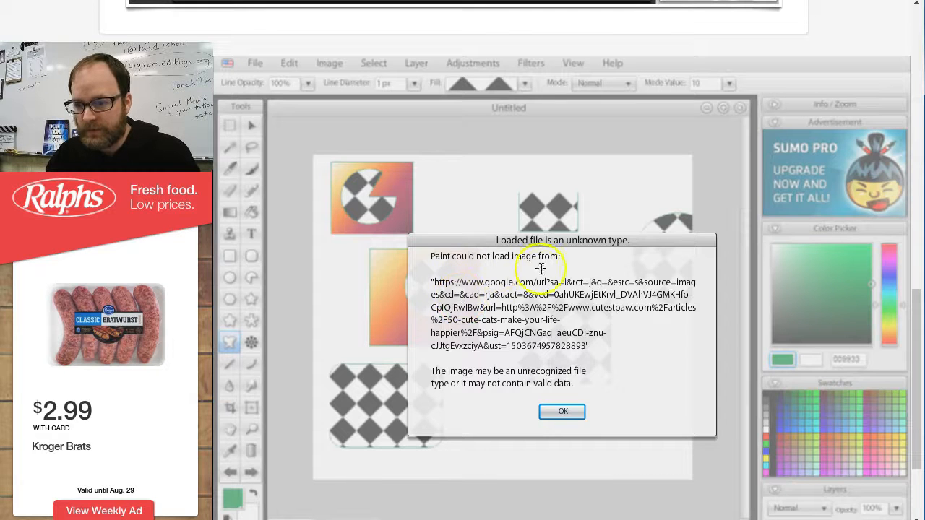
{"action": "left_click", "coordinate": [561, 411]}
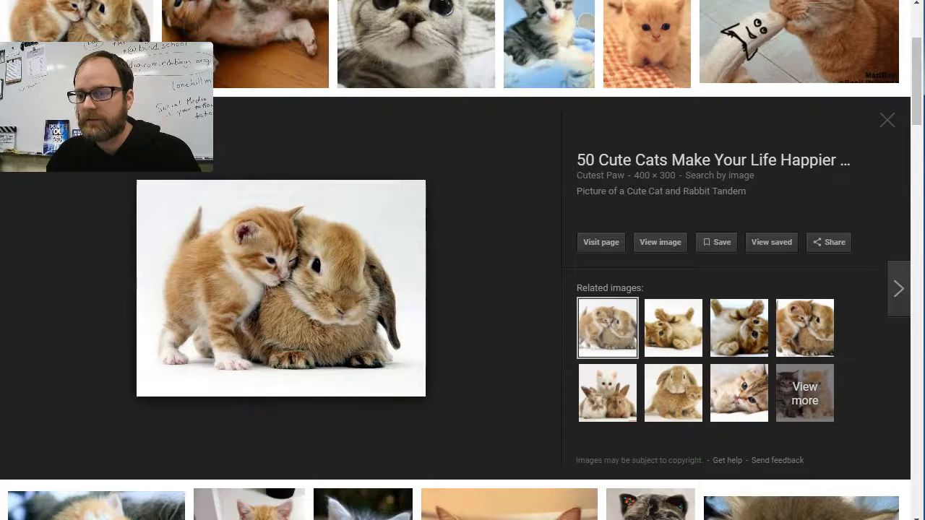
- Return to the image results, view the kitten and rabbit picture on its own page, and copy its web address
{"action": "left_click", "coordinate": [269, 289]}
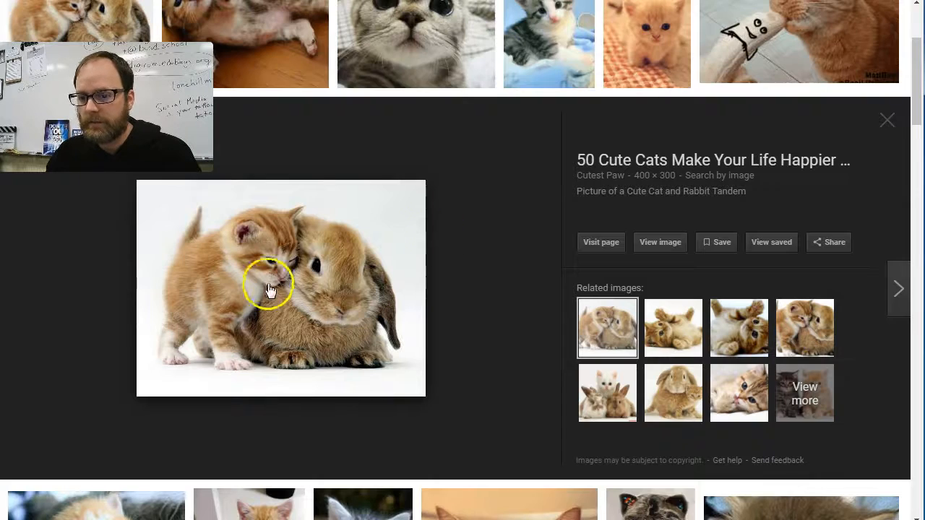
{"action": "left_click", "coordinate": [657, 244]}
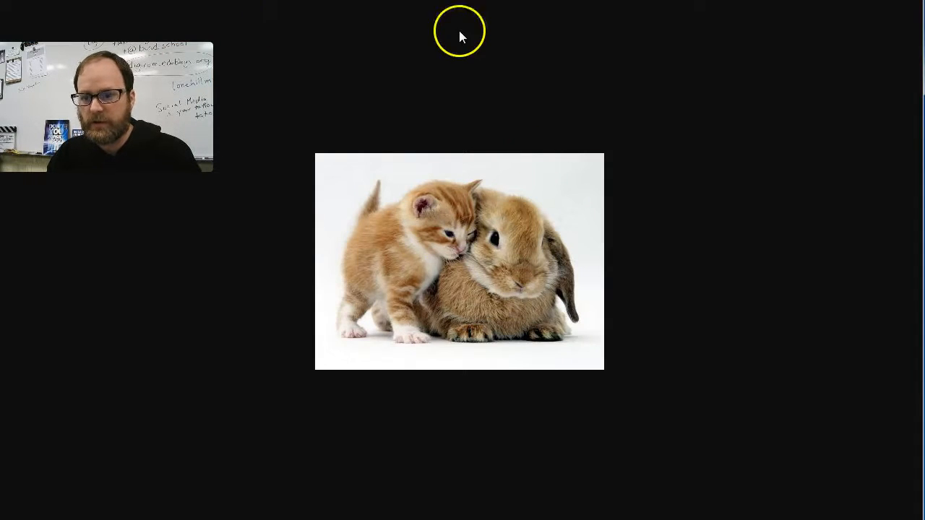
{"action": "key", "text": "F11"}
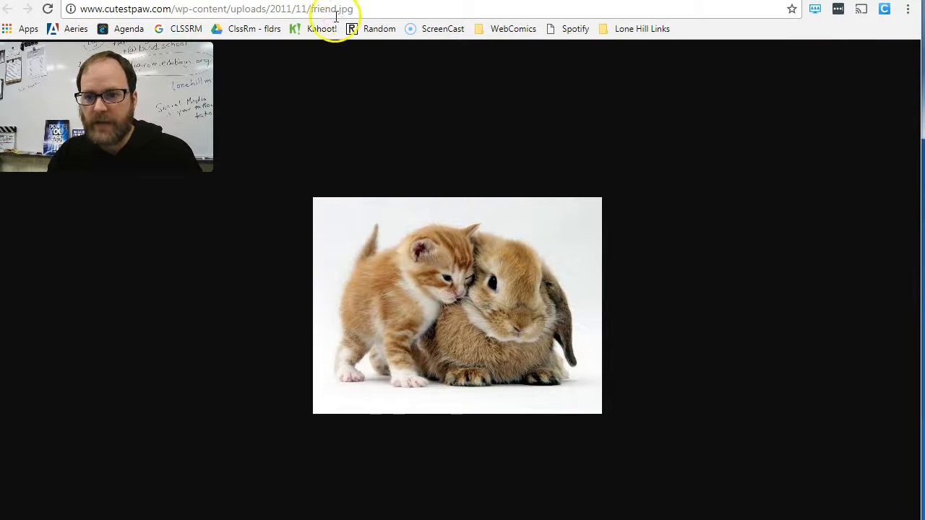
{"action": "left_click_drag", "start_coordinate": [299, 12], "coordinate": [67, 17]}
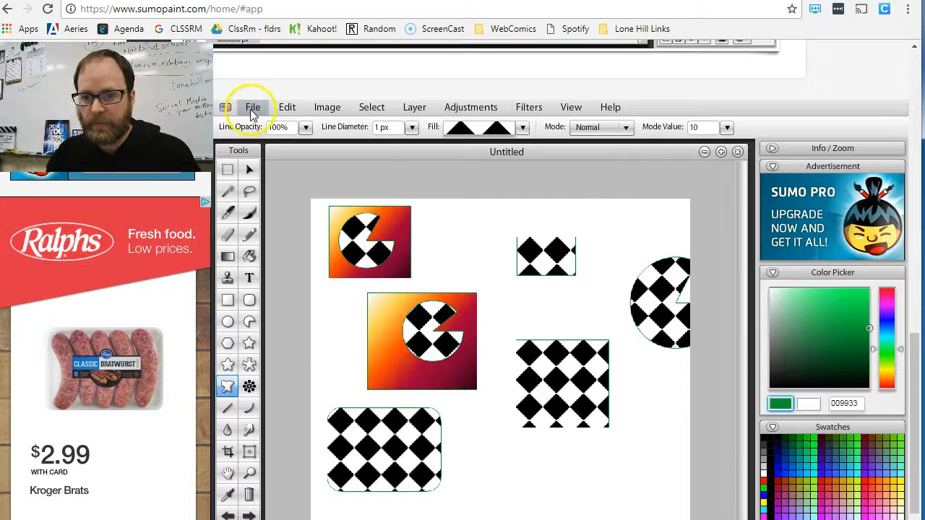
{"action": "left_click", "coordinate": [253, 107]}
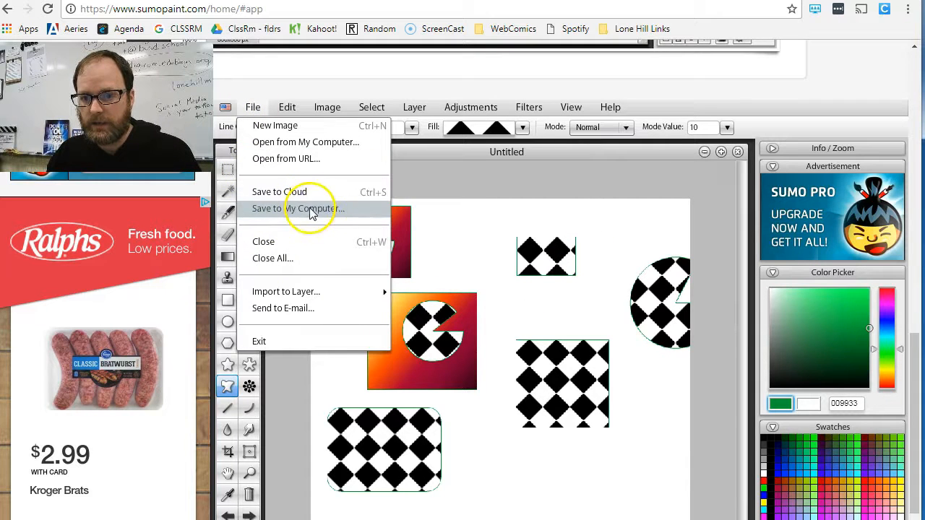
{"action": "left_click", "coordinate": [307, 158]}
{"action": "left_click", "coordinate": [503, 370]}
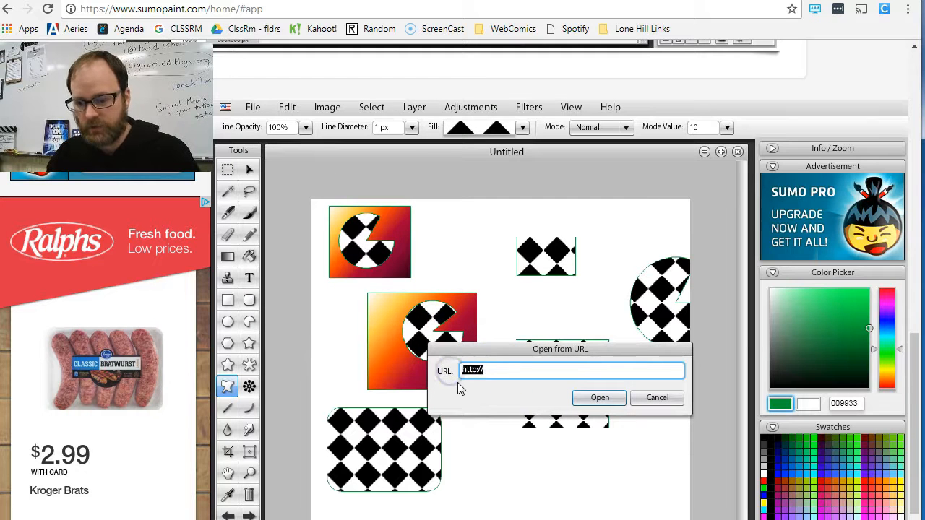
{"action": "key", "text": "ctrl+v"}
{"action": "left_click", "coordinate": [598, 397]}
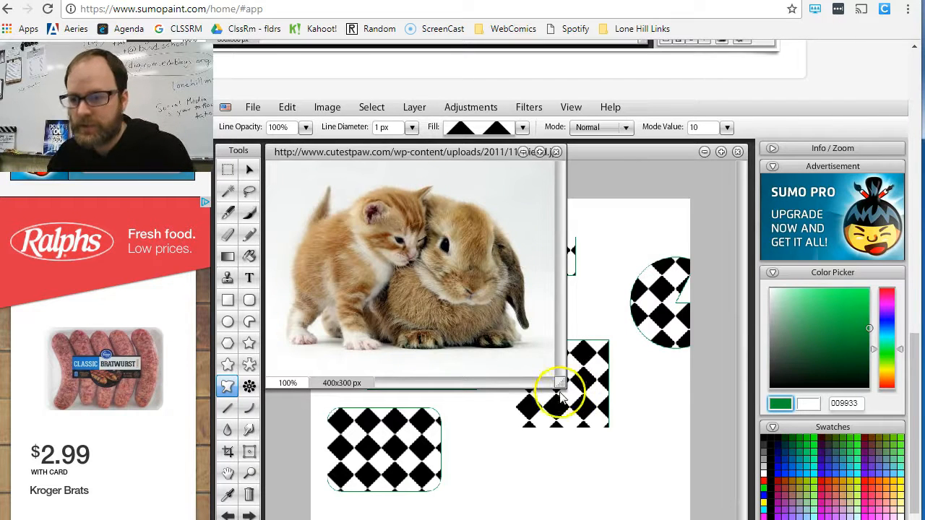
{"action": "left_click_drag", "start_coordinate": [557, 382], "coordinate": [736, 519]}
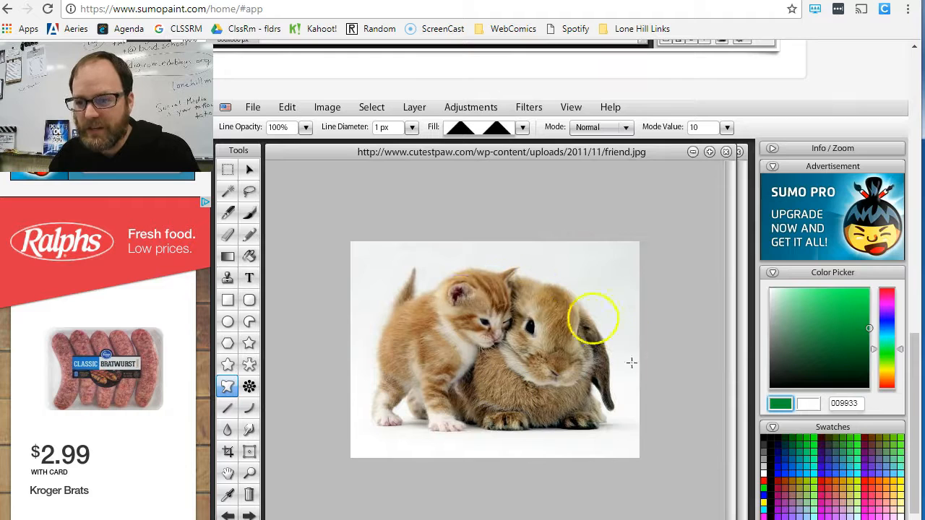
- Preview Brightness / Contrast on the picture, trying brightness 8, then brightness -4 with contrast 8, and discard the changes
{"action": "left_click", "coordinate": [478, 110]}
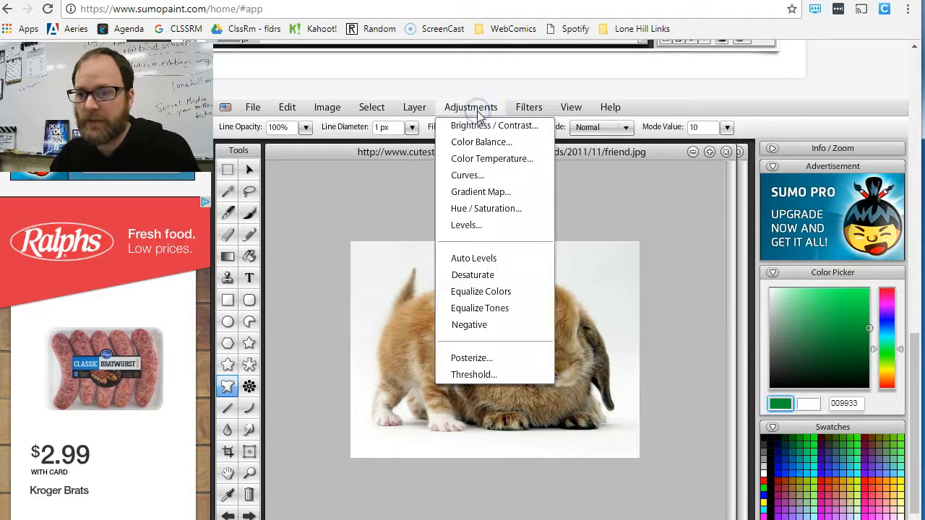
{"action": "left_click", "coordinate": [481, 125]}
{"action": "left_click_drag", "start_coordinate": [553, 326], "coordinate": [737, 208]}
{"action": "mouse_move", "coordinate": [738, 249]}
{"action": "left_mouse_down"}
{"action": "mouse_move", "coordinate": [787, 246]}
{"action": "mouse_move", "coordinate": [745, 247]}
{"action": "left_mouse_up"}
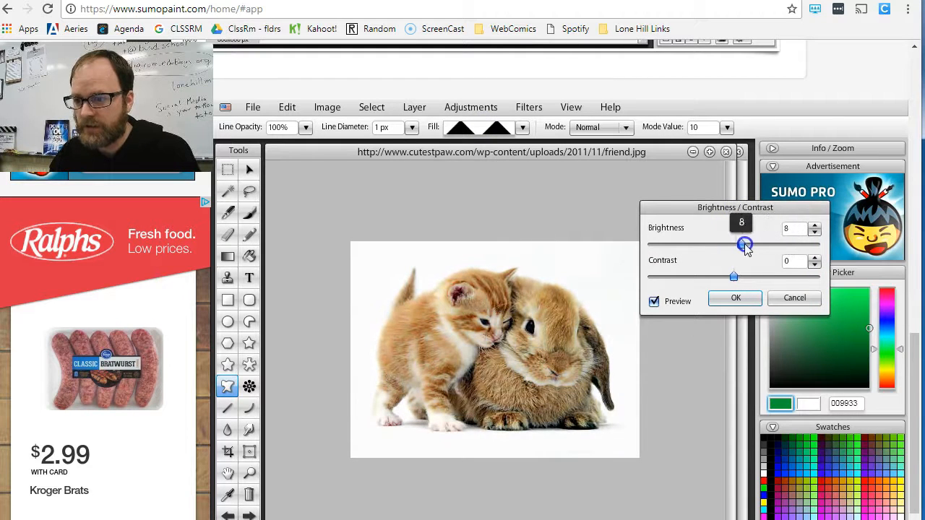
{"action": "mouse_move", "coordinate": [733, 279]}
{"action": "left_mouse_down"}
{"action": "mouse_move", "coordinate": [696, 277]}
{"action": "mouse_move", "coordinate": [799, 281]}
{"action": "mouse_move", "coordinate": [743, 284]}
{"action": "left_mouse_up"}
{"action": "mouse_move", "coordinate": [738, 245]}
{"action": "left_mouse_down"}
{"action": "mouse_move", "coordinate": [696, 245]}
{"action": "mouse_move", "coordinate": [730, 247]}
{"action": "left_mouse_up"}
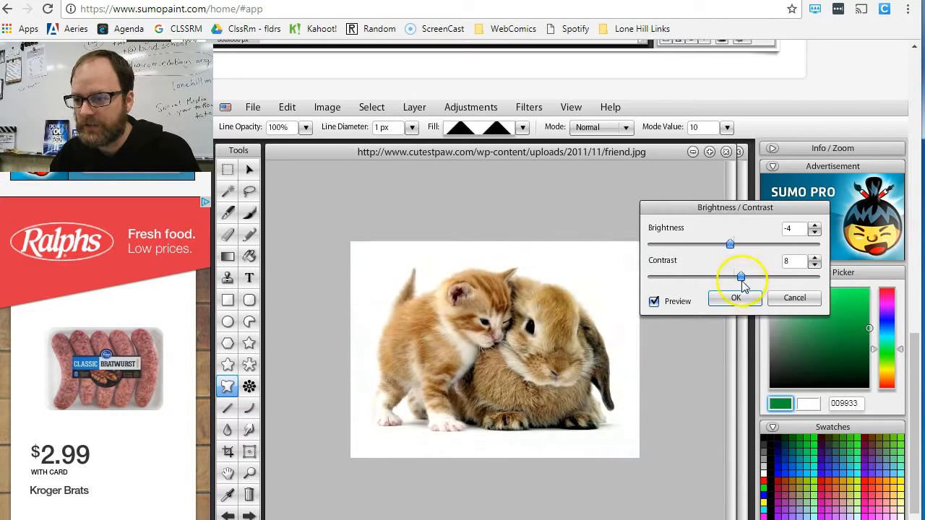
{"action": "left_click", "coordinate": [797, 299]}
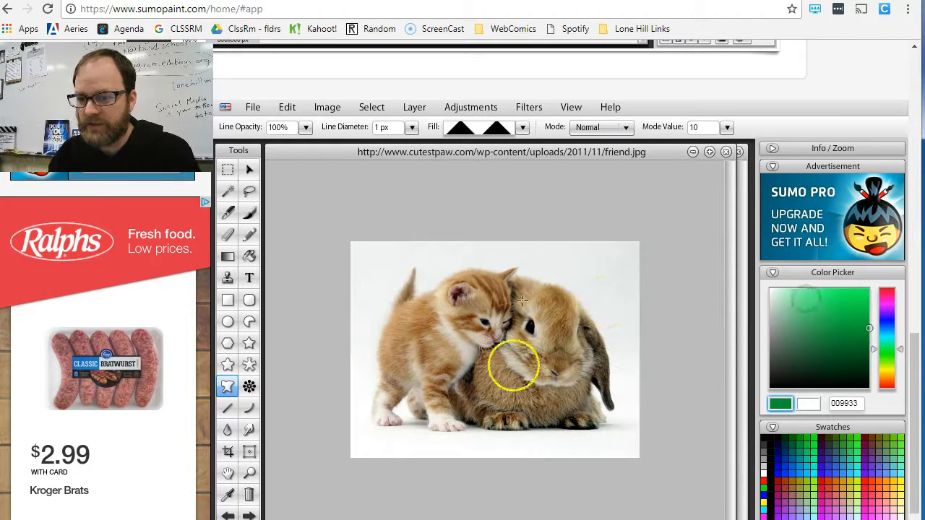
- Preview Color Balance on the picture with red offset 32, green offset -6 and blue offset 6, and discard the changes
{"action": "left_click", "coordinate": [470, 108]}
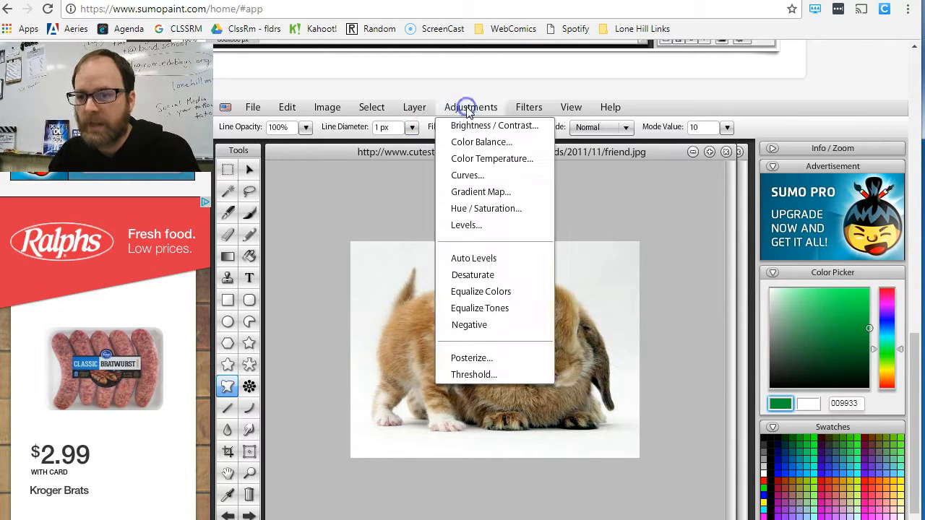
{"action": "left_click", "coordinate": [480, 143]}
{"action": "left_click_drag", "start_coordinate": [571, 303], "coordinate": [716, 202]}
{"action": "left_click_drag", "start_coordinate": [695, 238], "coordinate": [694, 269]}
{"action": "mouse_move", "coordinate": [696, 304]}
{"action": "left_mouse_down"}
{"action": "mouse_move", "coordinate": [708, 303]}
{"action": "mouse_move", "coordinate": [698, 303]}
{"action": "left_mouse_up"}
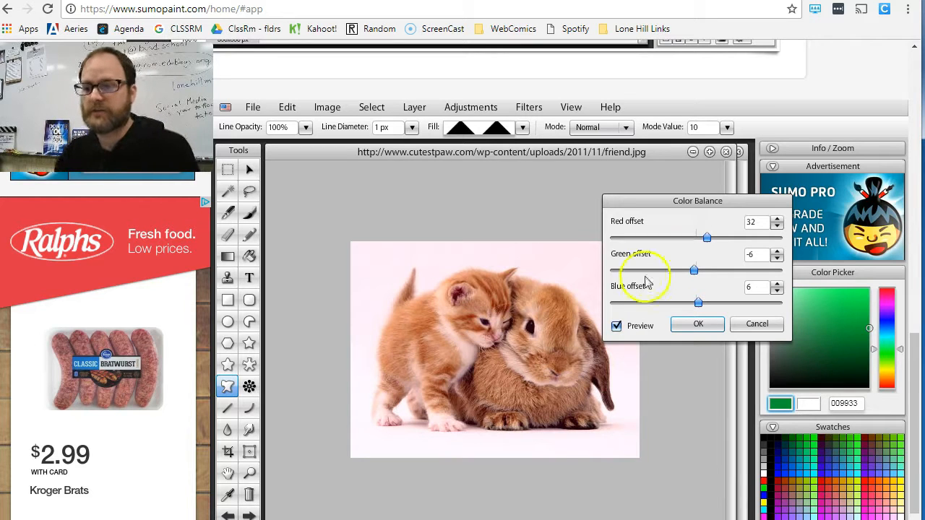
{"action": "left_click_drag", "start_coordinate": [707, 239], "coordinate": [695, 271]}
{"action": "left_click", "coordinate": [744, 323]}
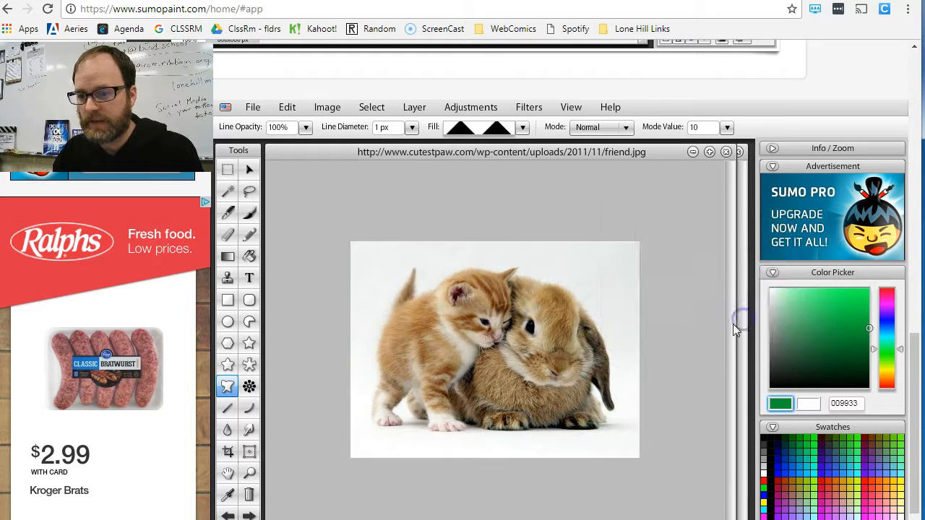
- Apply a Color Temperature adjustment of 43 to the kitten and rabbit picture
{"action": "left_click", "coordinate": [453, 108]}
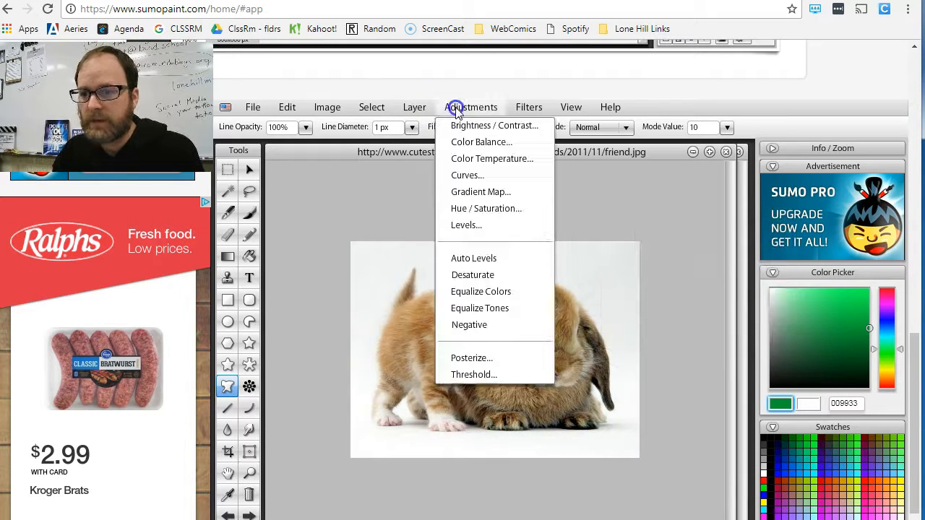
{"action": "left_click", "coordinate": [478, 159]}
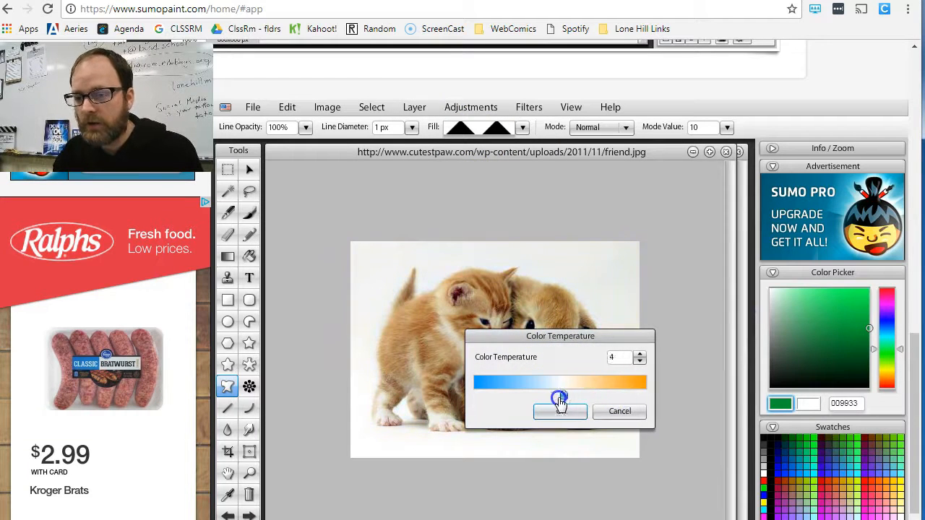
{"action": "left_click_drag", "start_coordinate": [560, 402], "coordinate": [513, 402]}
{"action": "left_click_drag", "start_coordinate": [528, 340], "coordinate": [682, 225]}
{"action": "left_click_drag", "start_coordinate": [662, 286], "coordinate": [773, 292]}
{"action": "left_click", "coordinate": [713, 300]}
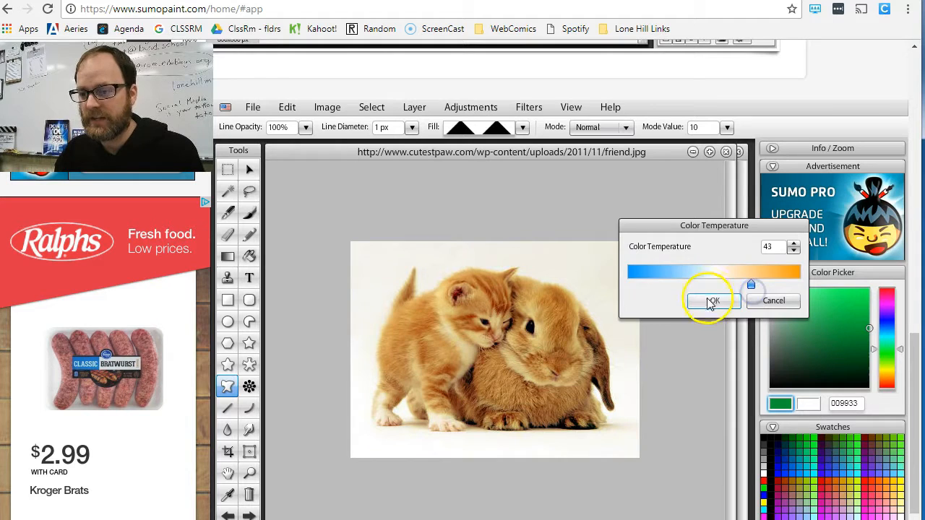
- Preview a Hue / Saturation adjustment on the picture and discard the changes
{"action": "left_click", "coordinate": [469, 107]}
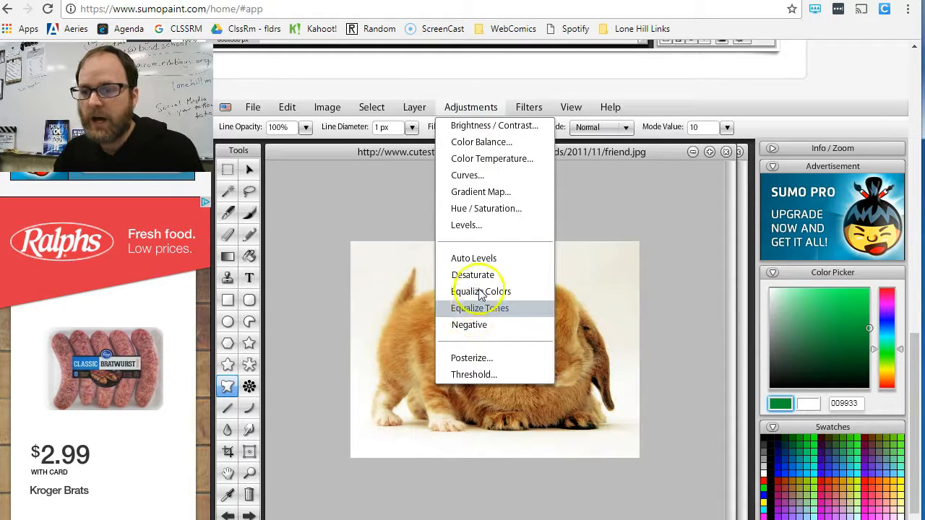
{"action": "left_click", "coordinate": [494, 209]}
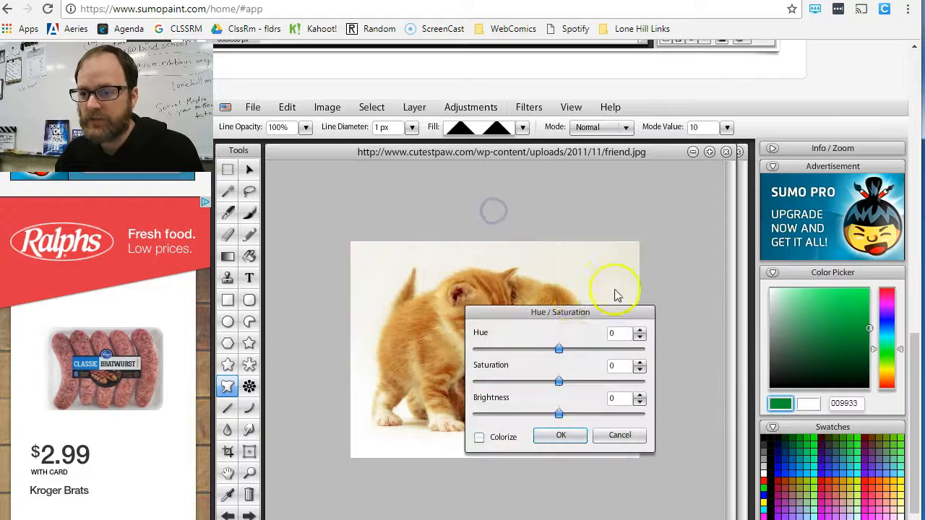
{"action": "left_click_drag", "start_coordinate": [576, 316], "coordinate": [786, 174]}
{"action": "left_click_drag", "start_coordinate": [752, 251], "coordinate": [720, 253]}
{"action": "left_click", "coordinate": [798, 304]}
- Apply the first of the Blur filters to the picture
{"action": "left_click", "coordinate": [527, 108]}
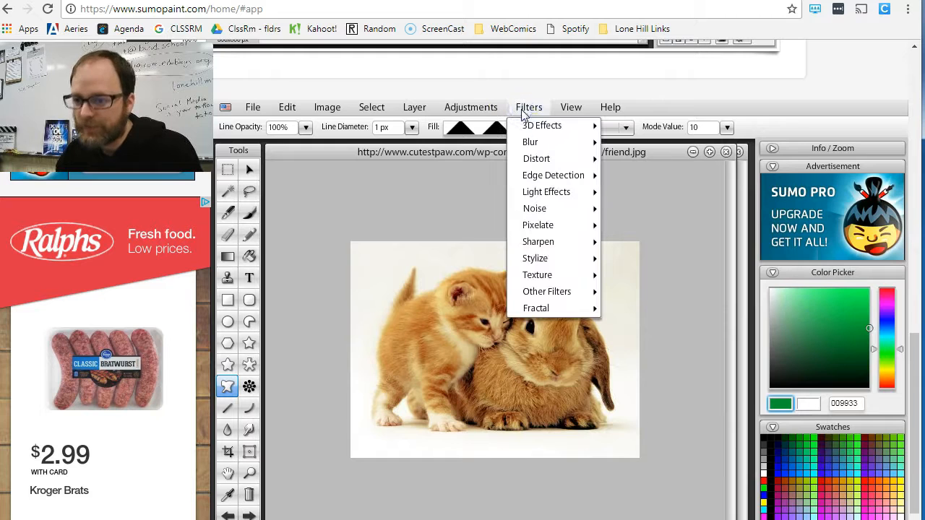
{"action": "left_click", "coordinate": [529, 143]}
{"action": "left_click", "coordinate": [626, 144]}
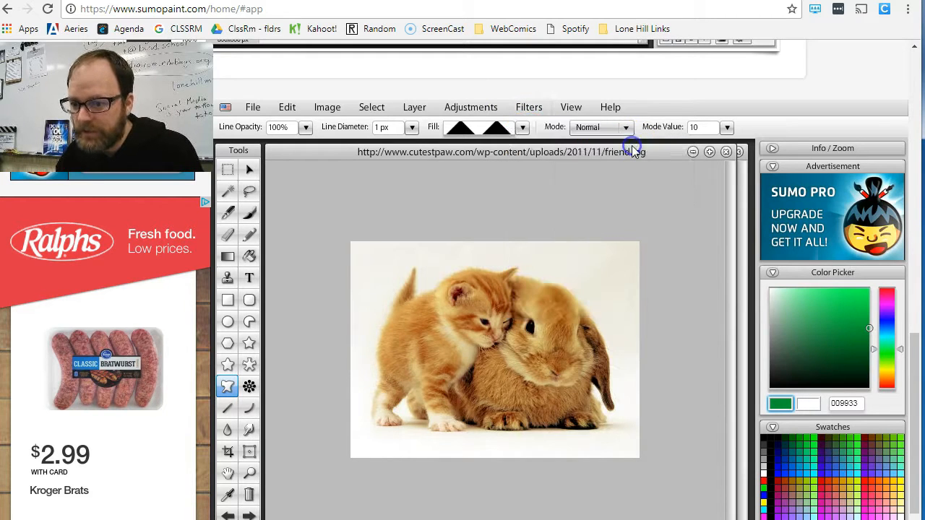
- Preview the Kaleidoscope distortion on the picture with 6 divisions, transparency 0.97 and scale 2
{"action": "left_click", "coordinate": [529, 107]}
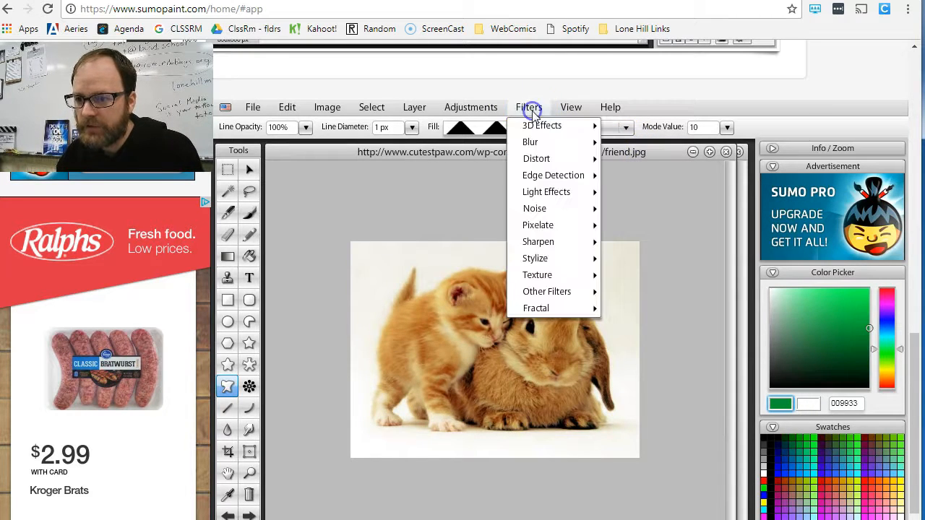
{"action": "mouse_move", "coordinate": [545, 159]}
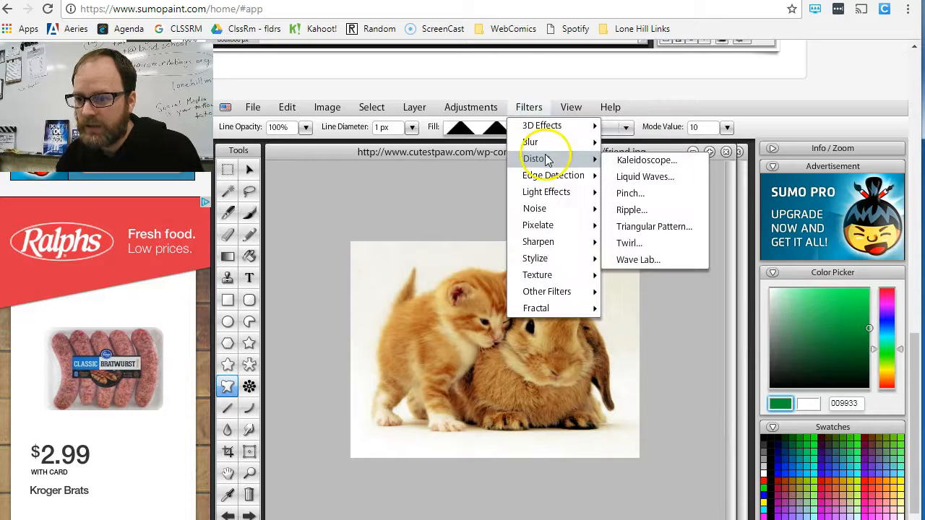
{"action": "left_click", "coordinate": [623, 160]}
{"action": "left_click_drag", "start_coordinate": [562, 285], "coordinate": [825, 143]}
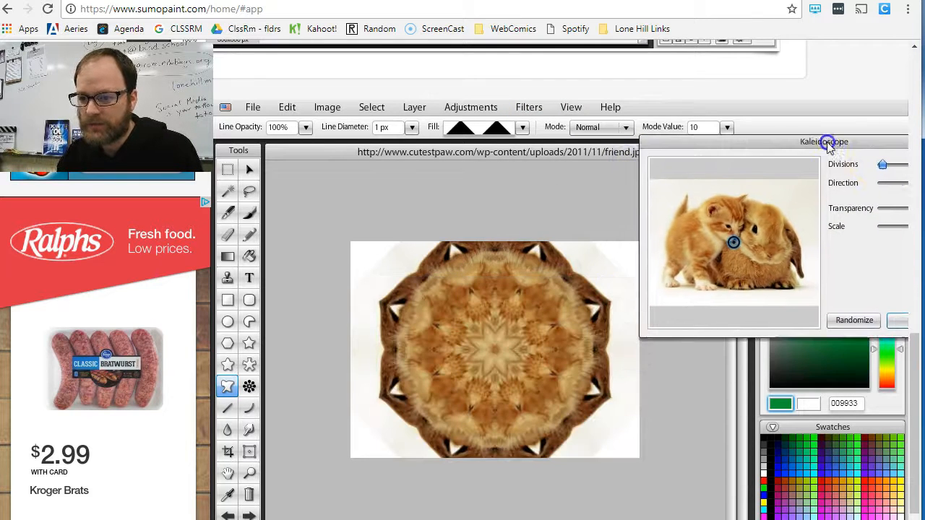
{"action": "mouse_move", "coordinate": [881, 169]}
{"action": "left_mouse_down"}
{"action": "mouse_move", "coordinate": [903, 169]}
{"action": "mouse_move", "coordinate": [880, 180]}
{"action": "left_mouse_up"}
{"action": "left_click_drag", "start_coordinate": [826, 138], "coordinate": [712, 164]}
{"action": "left_click_drag", "start_coordinate": [846, 226], "coordinate": [849, 248]}
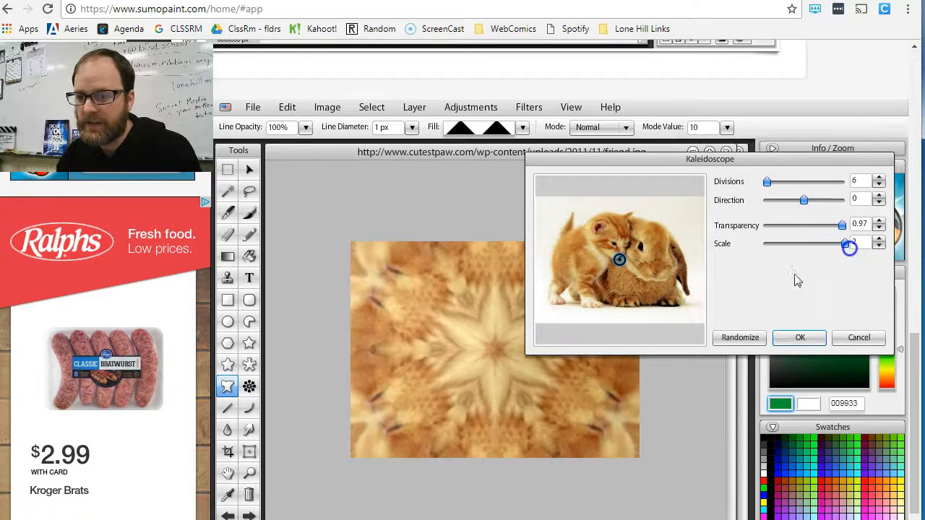
- Lower the Kaleidoscope divisions to the minimum, randomize the settings, apply the filter and undo it
{"action": "left_click_drag", "start_coordinate": [619, 162], "coordinate": [705, 78]}
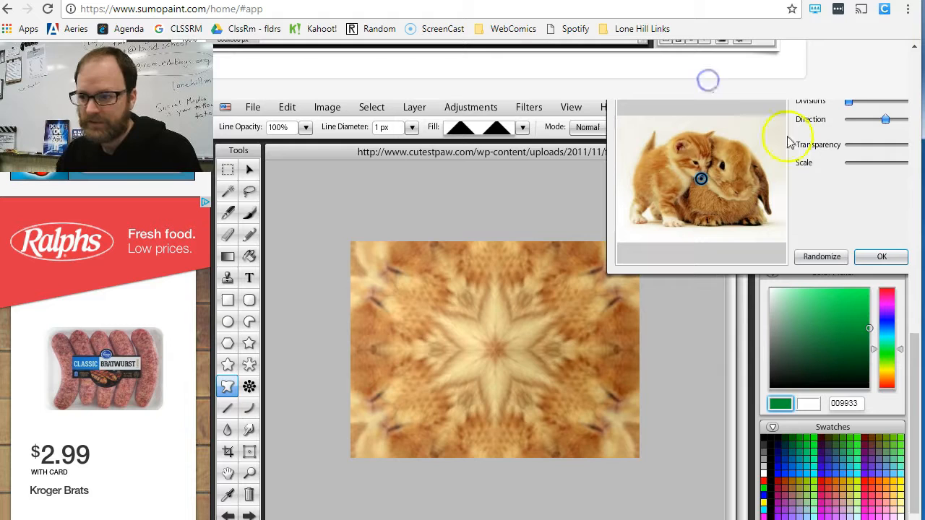
{"action": "left_click_drag", "start_coordinate": [848, 102], "coordinate": [846, 105]}
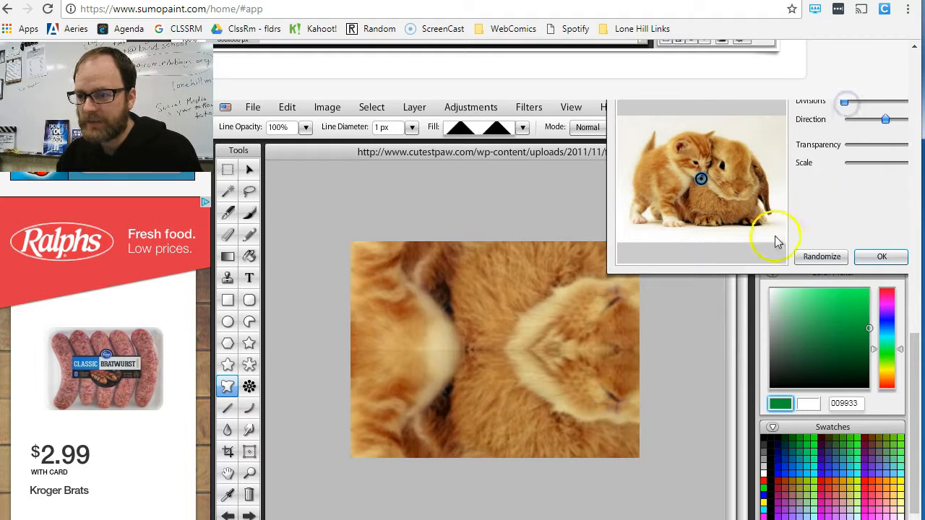
{"action": "left_click", "coordinate": [824, 258]}
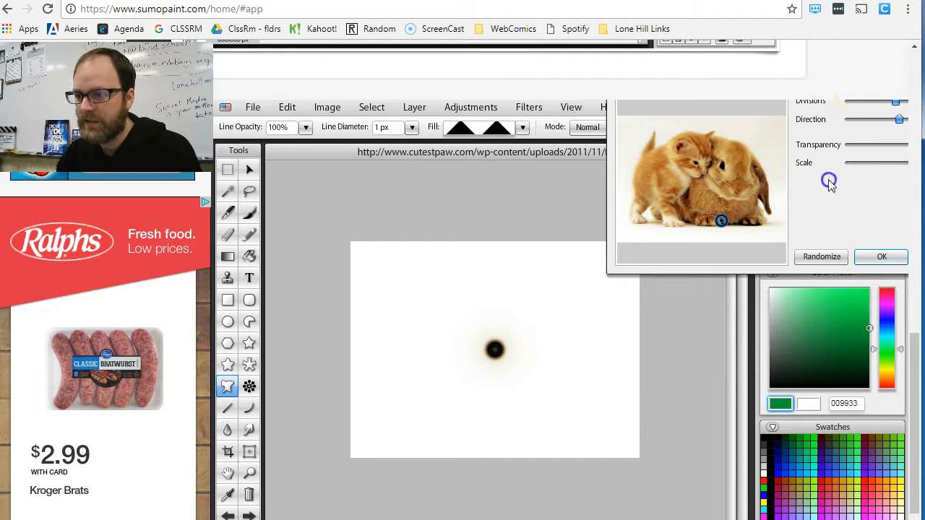
{"action": "left_click", "coordinate": [874, 259]}
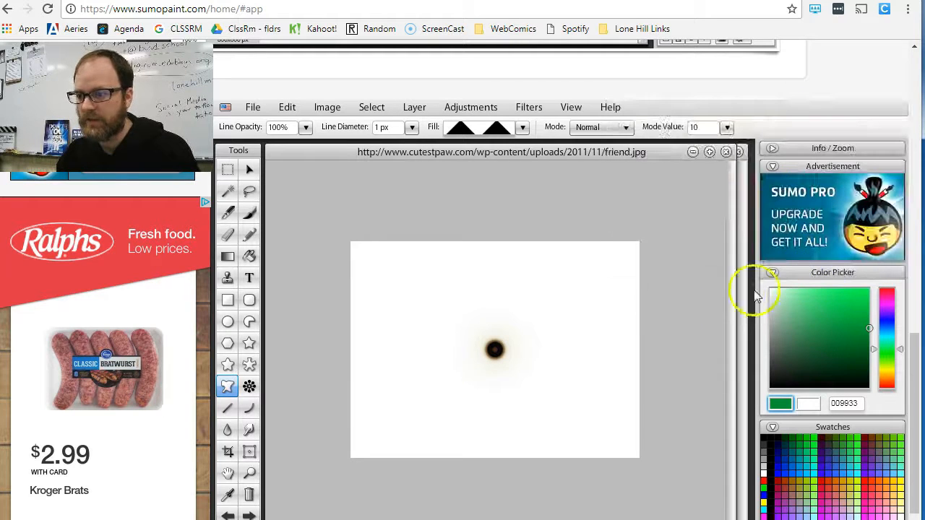
{"action": "left_click", "coordinate": [228, 515]}
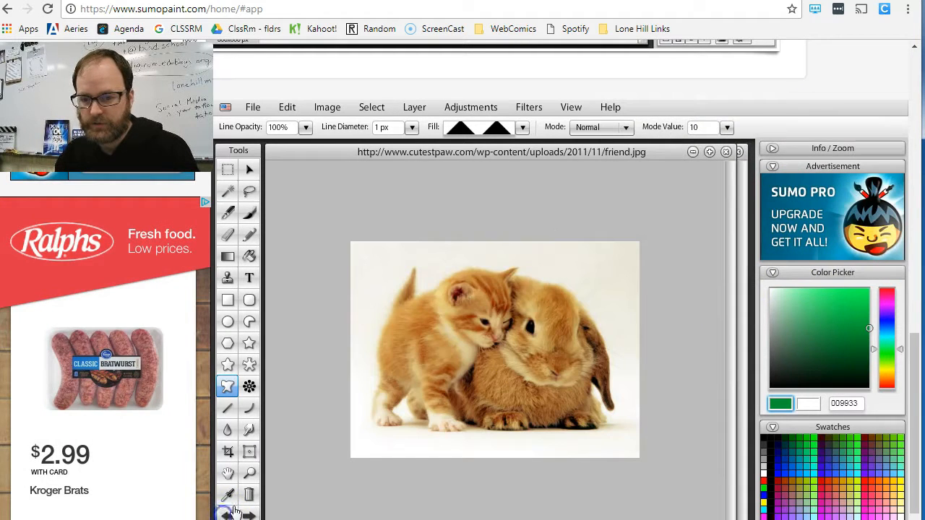
- Preview Lighting Effects on the picture with the light source at its upper-left corner and distance 65
{"action": "left_click", "coordinate": [532, 107]}
{"action": "mouse_move", "coordinate": [555, 199]}
{"action": "left_click", "coordinate": [615, 192]}
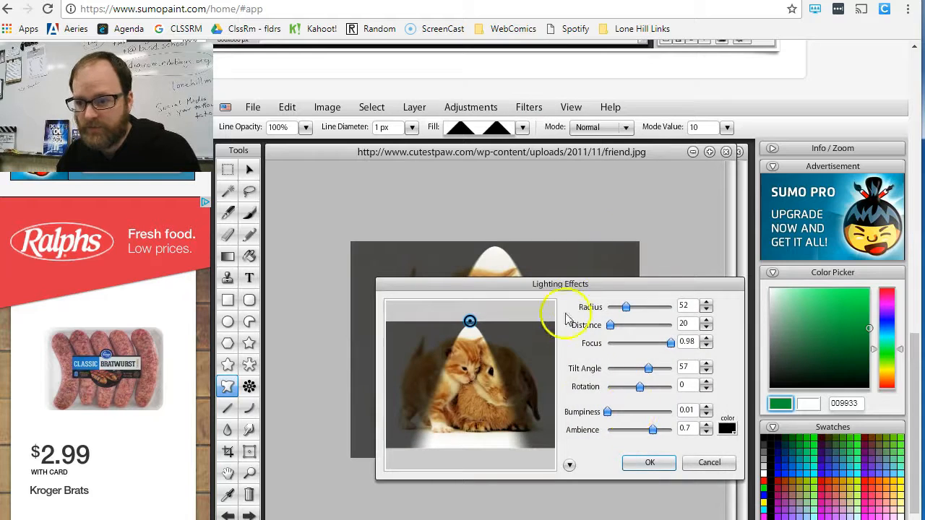
{"action": "left_click_drag", "start_coordinate": [603, 290], "coordinate": [747, 184]}
{"action": "left_click_drag", "start_coordinate": [613, 219], "coordinate": [545, 227]}
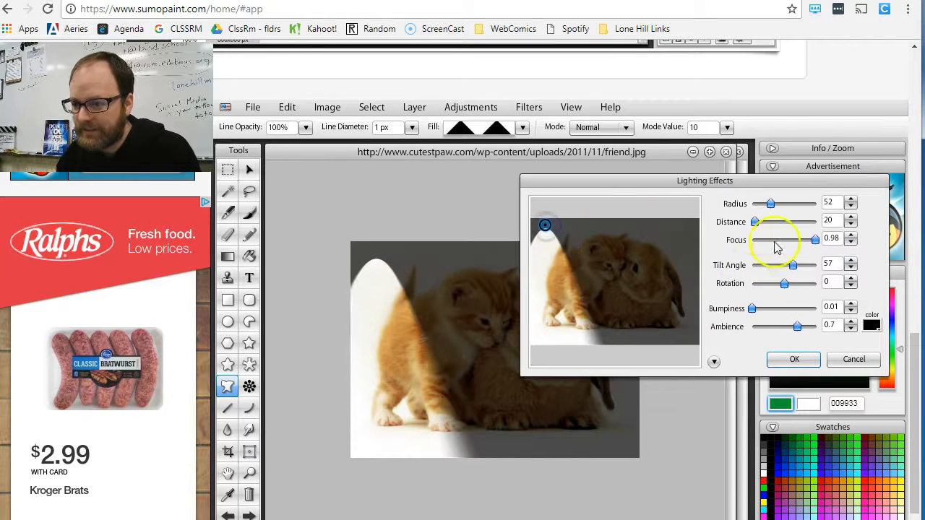
{"action": "mouse_move", "coordinate": [754, 230]}
{"action": "left_mouse_down"}
{"action": "mouse_move", "coordinate": [770, 224]}
{"action": "mouse_move", "coordinate": [760, 224]}
{"action": "left_mouse_up"}
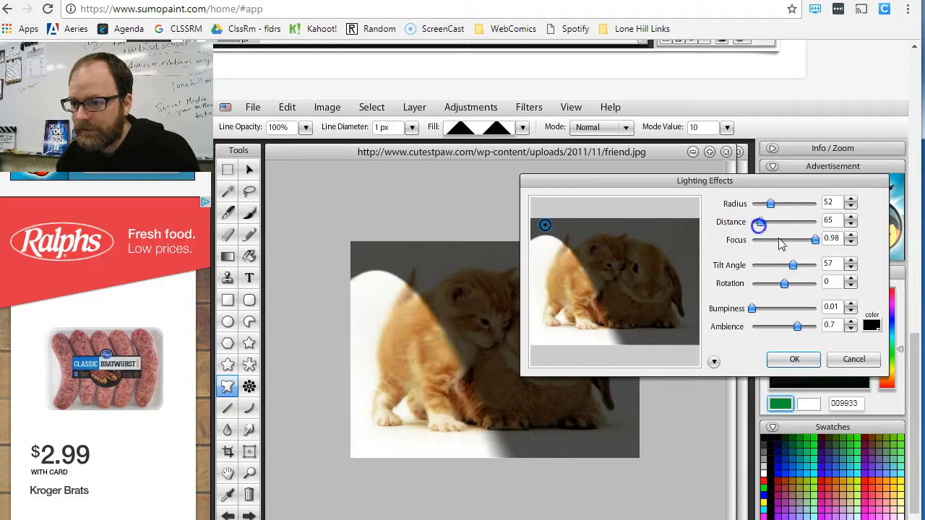
- Increase the light's tilt angle, move the source to the picture's upper centre, apply Lighting Effects and undo it
{"action": "mouse_move", "coordinate": [793, 265]}
{"action": "left_mouse_down"}
{"action": "mouse_move", "coordinate": [771, 267]}
{"action": "mouse_move", "coordinate": [804, 265]}
{"action": "left_mouse_up"}
{"action": "left_click_drag", "start_coordinate": [549, 228], "coordinate": [609, 212]}
{"action": "left_click", "coordinate": [792, 357]}
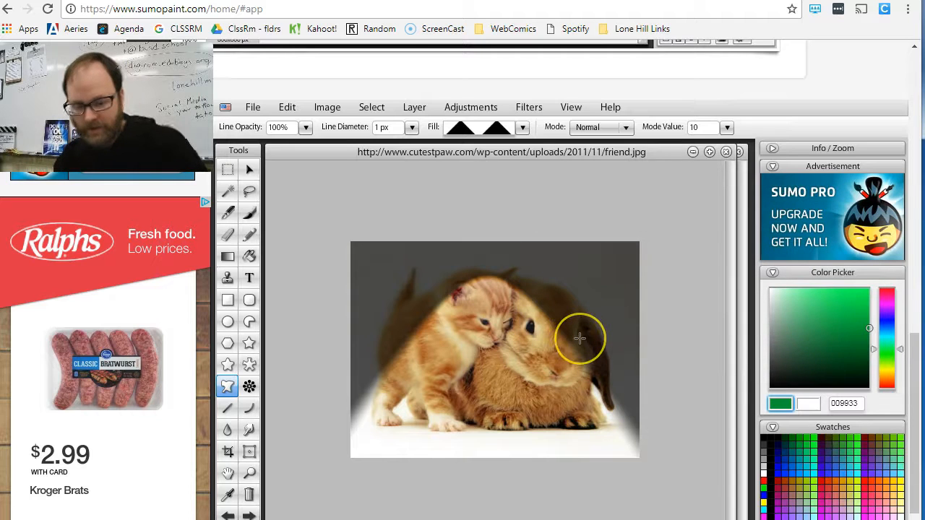
{"action": "key", "text": "ctrl+z"}
- Preview the Bumpmap texture with elevation -46, smoothness 6, light distance 15, light intensity 1 and bumpiness 75, and discard it
{"action": "left_click", "coordinate": [530, 108]}
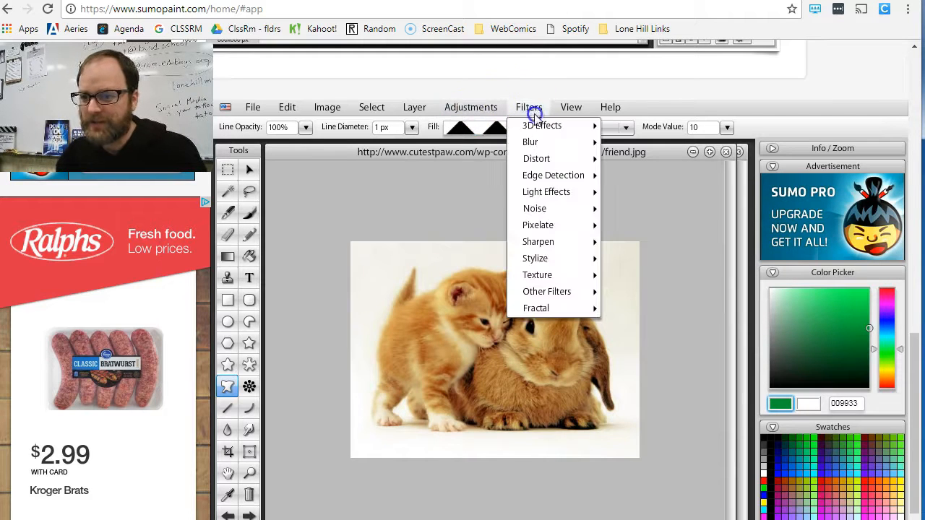
{"action": "mouse_move", "coordinate": [594, 284]}
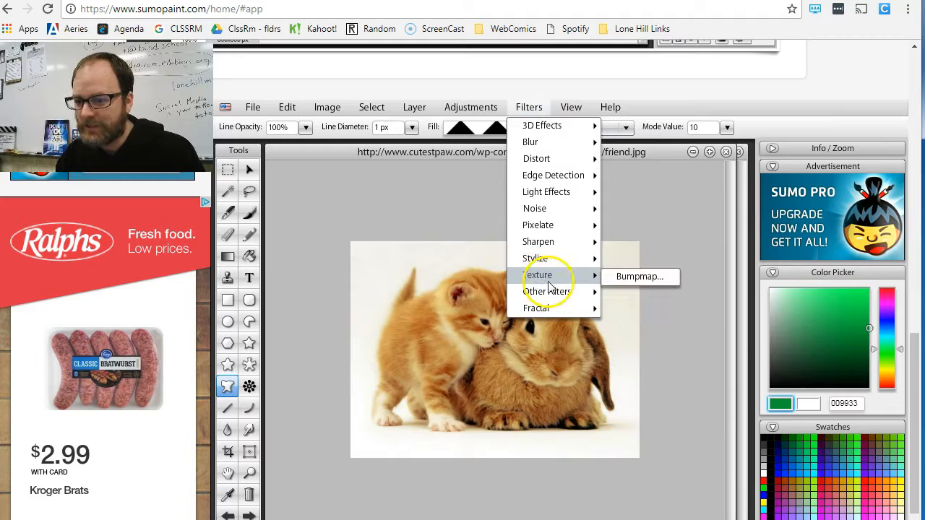
{"action": "left_click", "coordinate": [622, 277]}
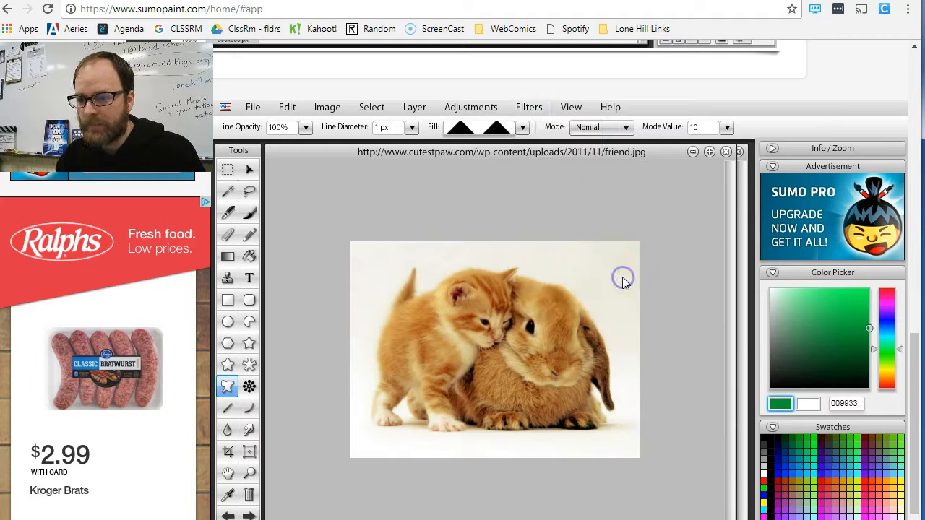
{"action": "left_click_drag", "start_coordinate": [546, 292], "coordinate": [804, 145]}
{"action": "left_click_drag", "start_coordinate": [894, 182], "coordinate": [910, 185]}
{"action": "left_click_drag", "start_coordinate": [755, 146], "coordinate": [669, 102]}
{"action": "left_click_drag", "start_coordinate": [826, 142], "coordinate": [821, 121]}
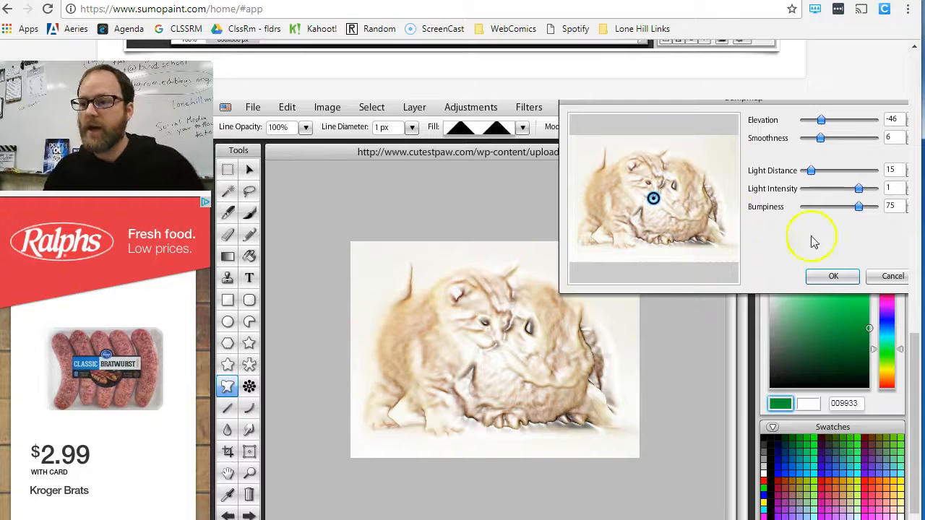
{"action": "left_click", "coordinate": [887, 276]}
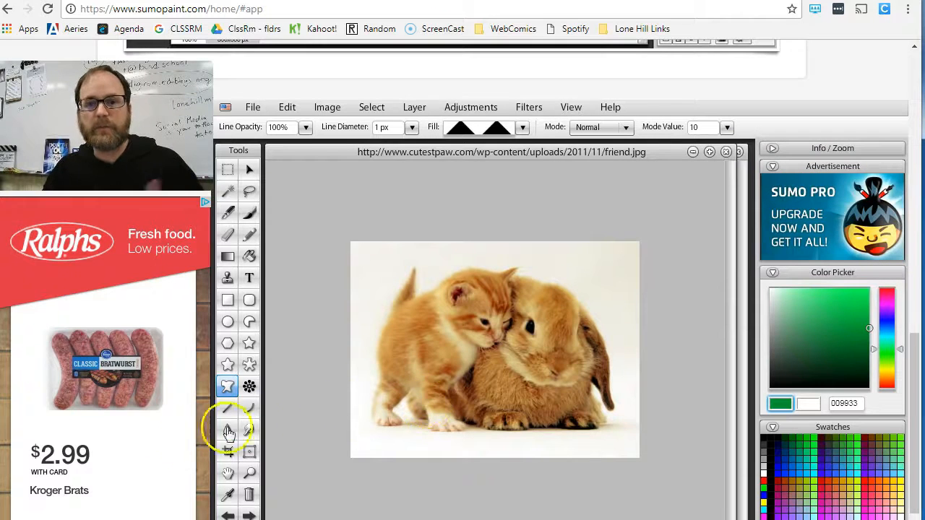